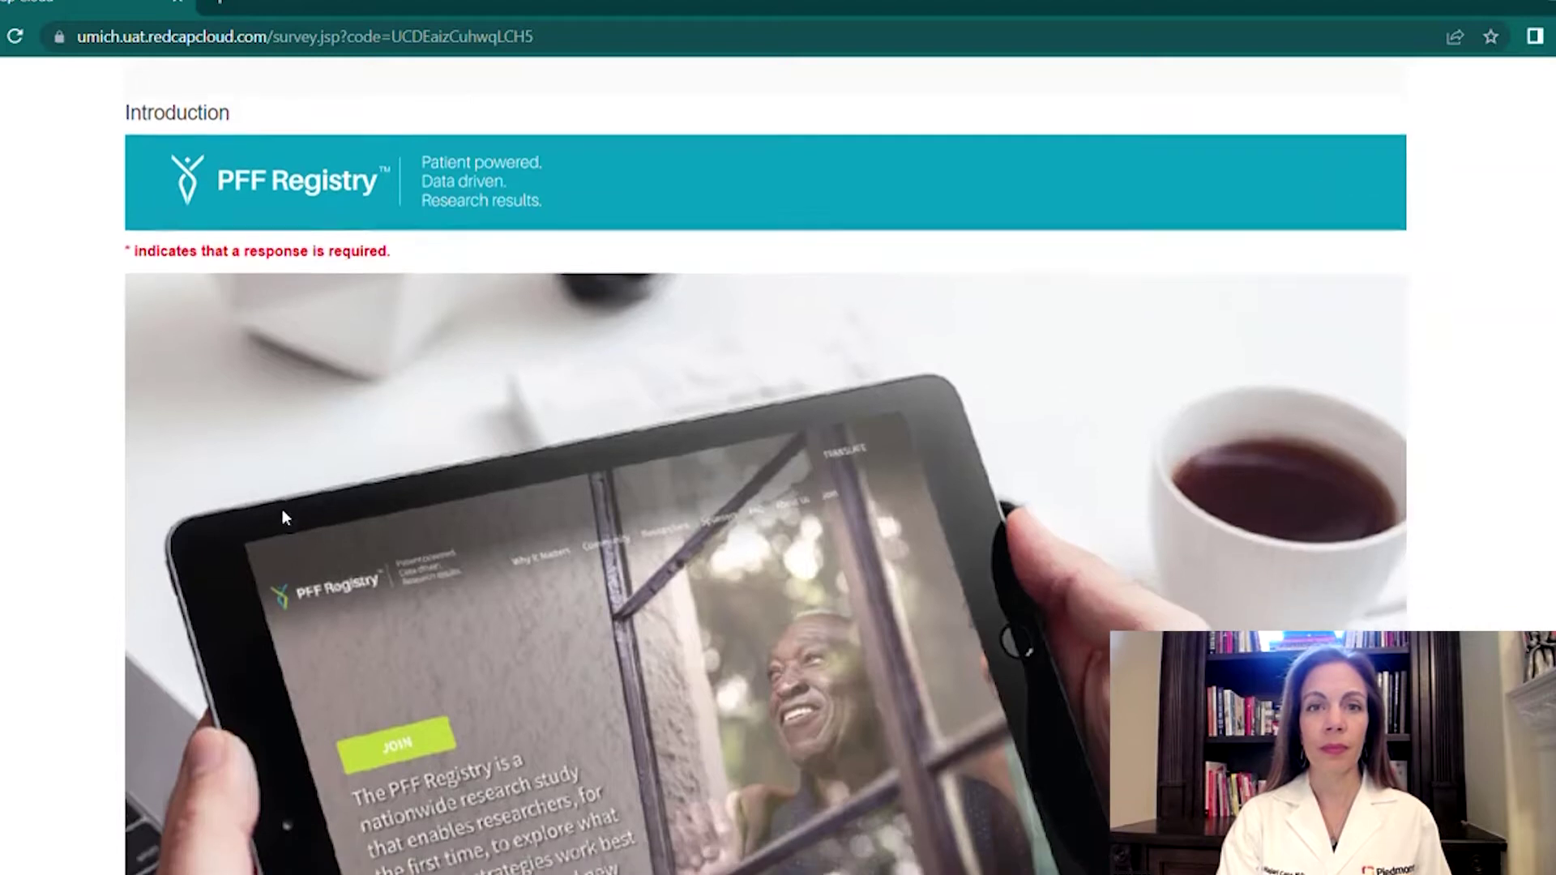
Answer Yes to the PF/ILD, caregiver and biological-relative eligibility questions, then submit the survey.
{"action": "scroll", "coordinate": [284, 517], "scroll_direction": "down", "scroll_amount": 5}
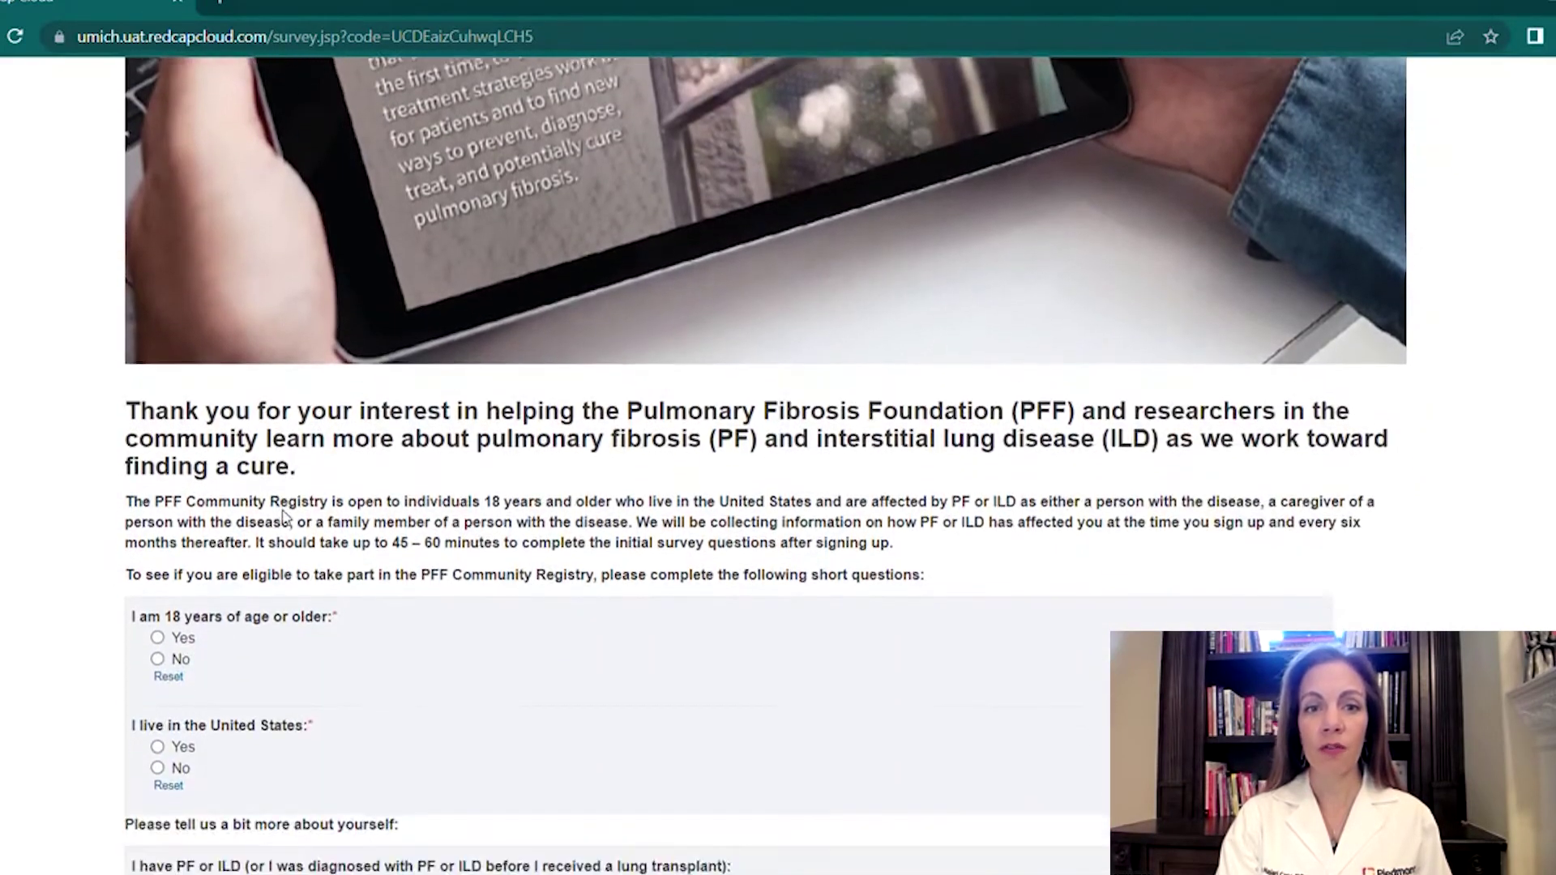
{"action": "scroll", "coordinate": [284, 517], "scroll_direction": "down", "scroll_amount": 3}
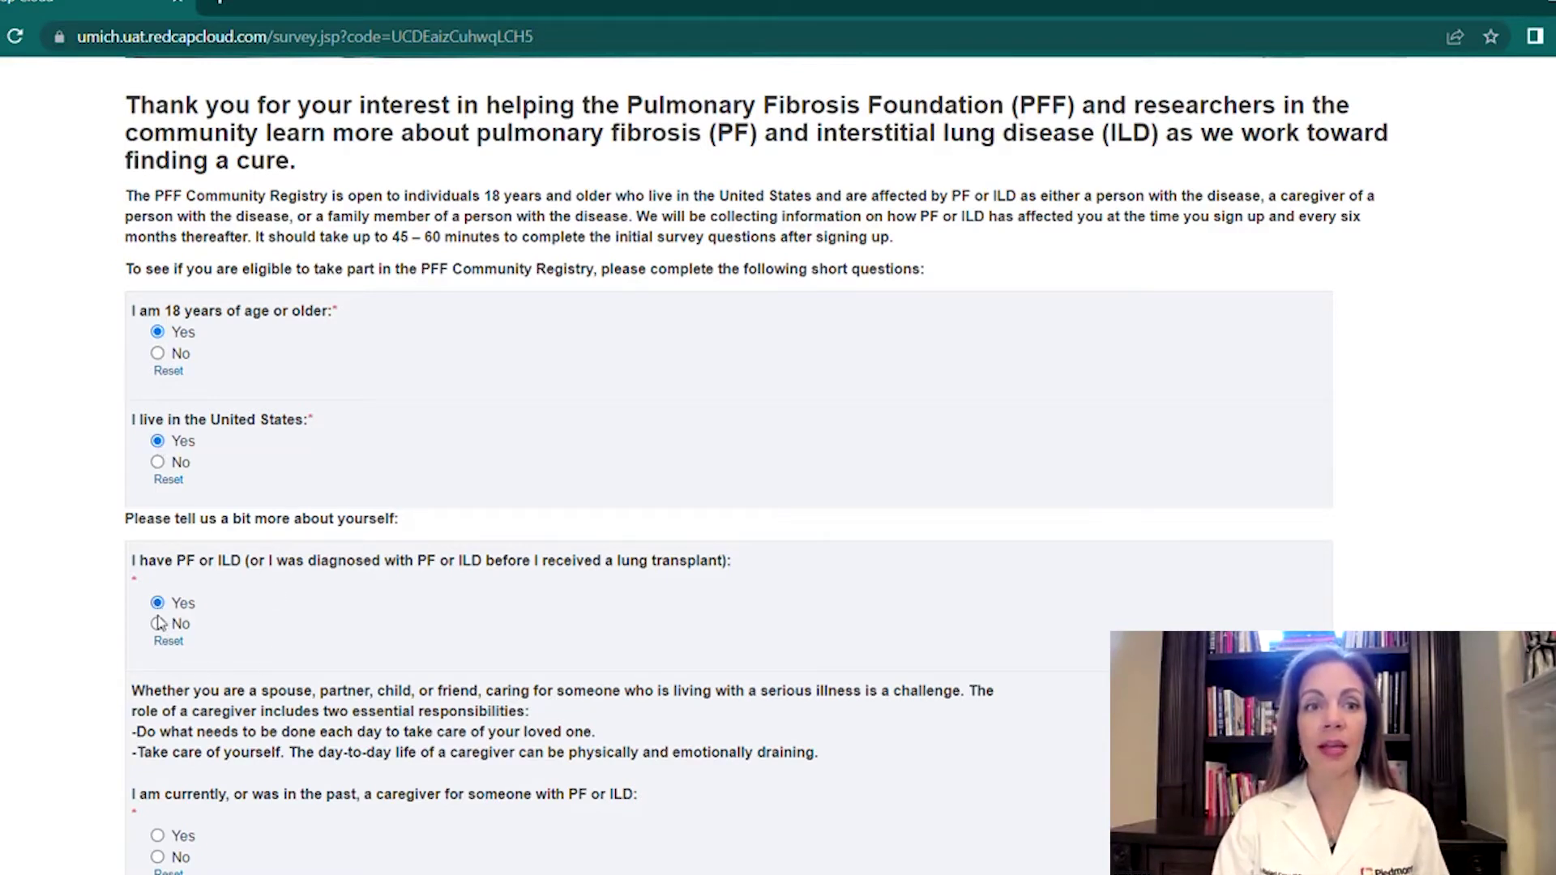
{"action": "left_click", "coordinate": [158, 628]}
{"action": "left_click", "coordinate": [158, 609]}
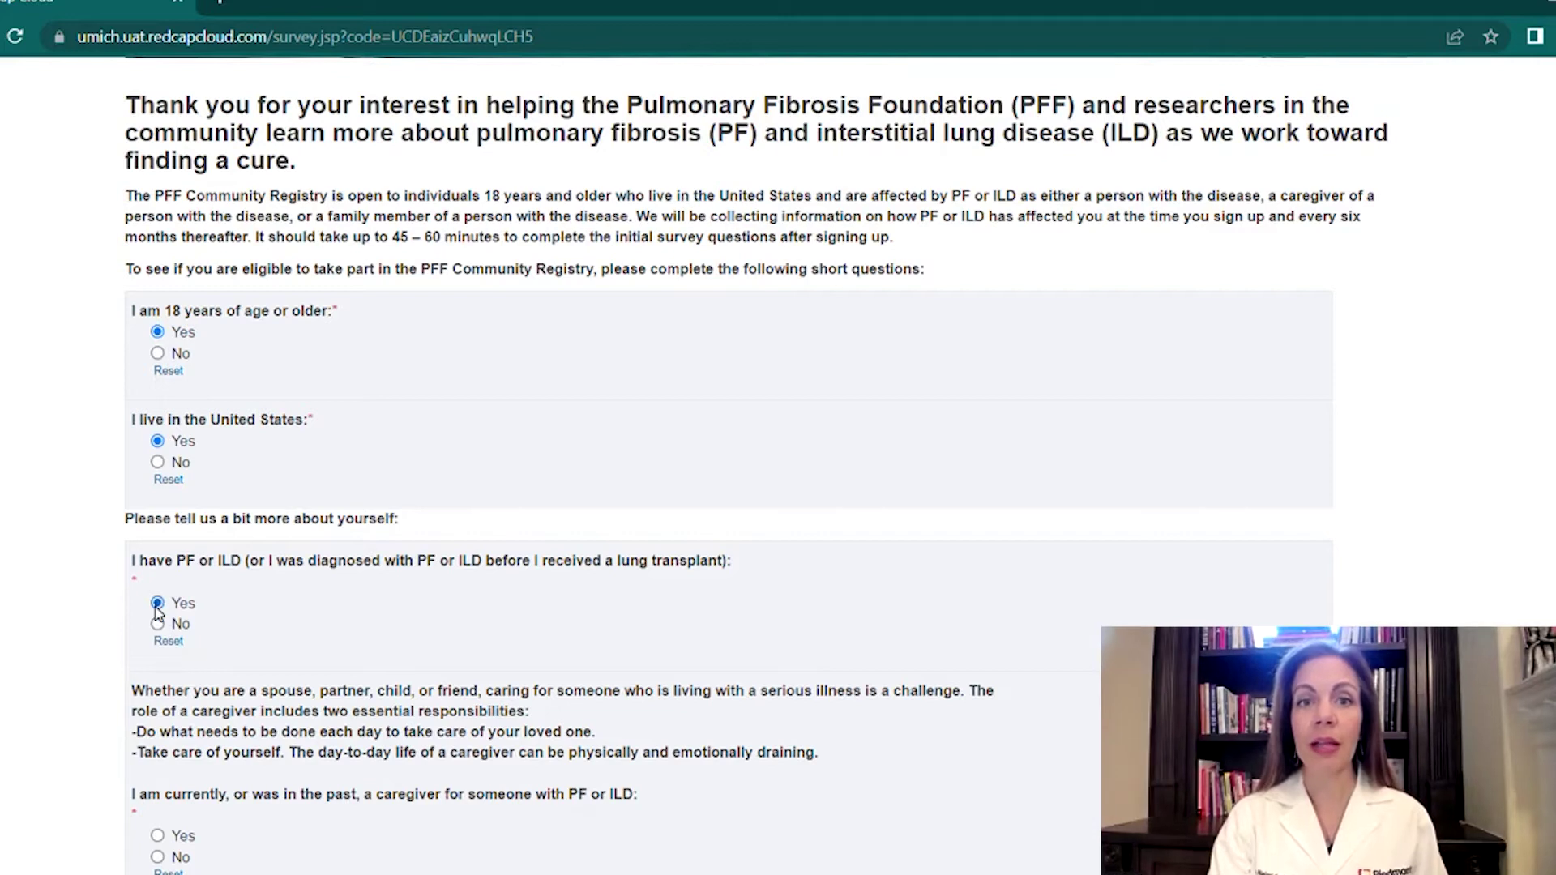
{"action": "scroll", "coordinate": [158, 613], "scroll_direction": "down", "scroll_amount": 4}
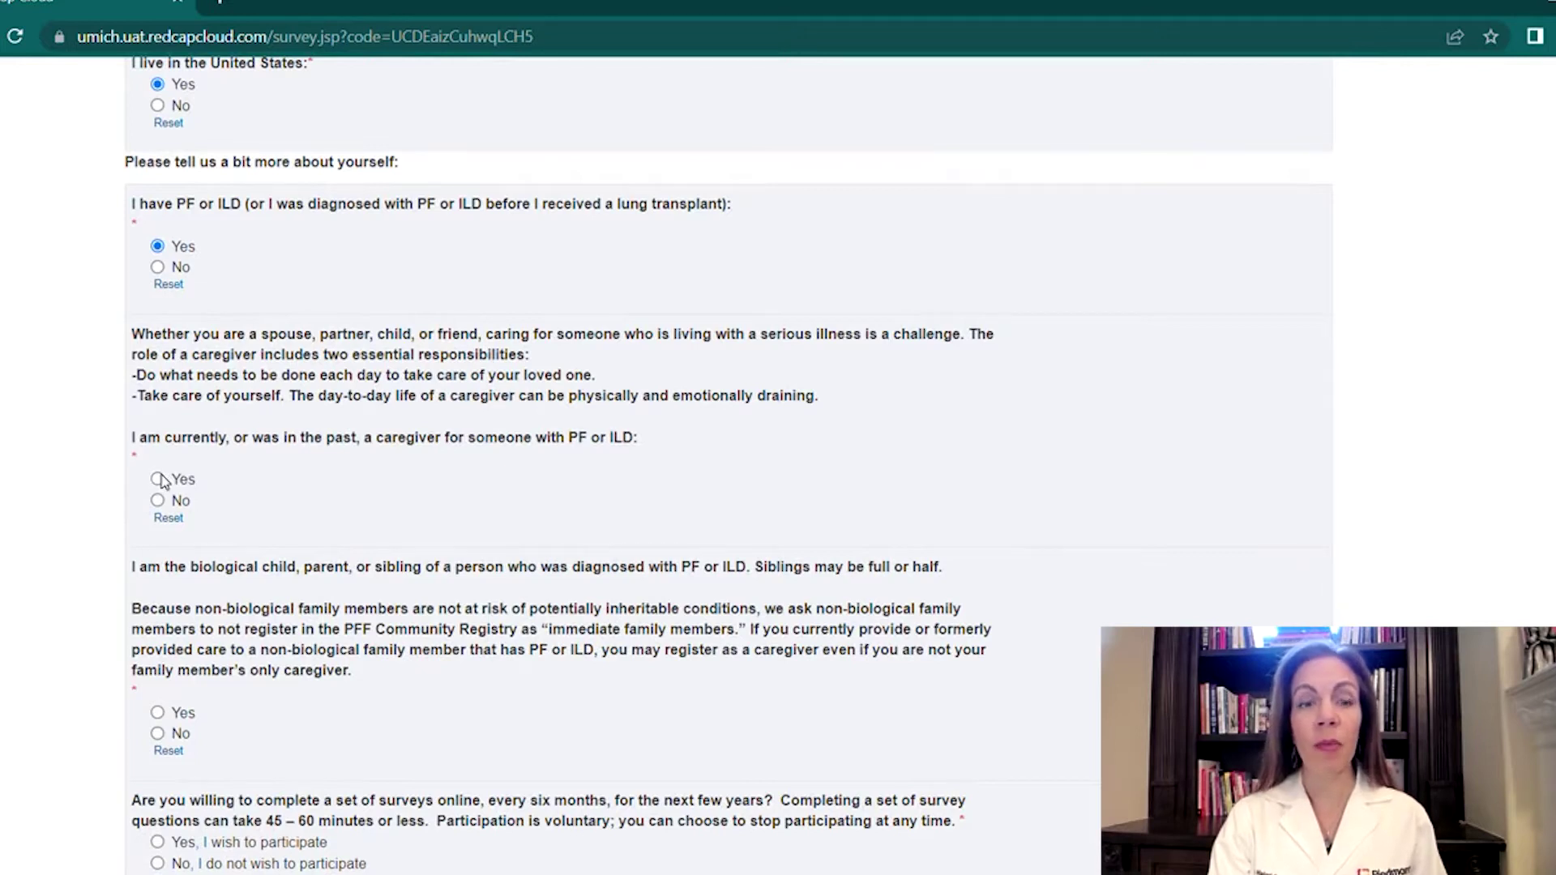
{"action": "left_click", "coordinate": [158, 500]}
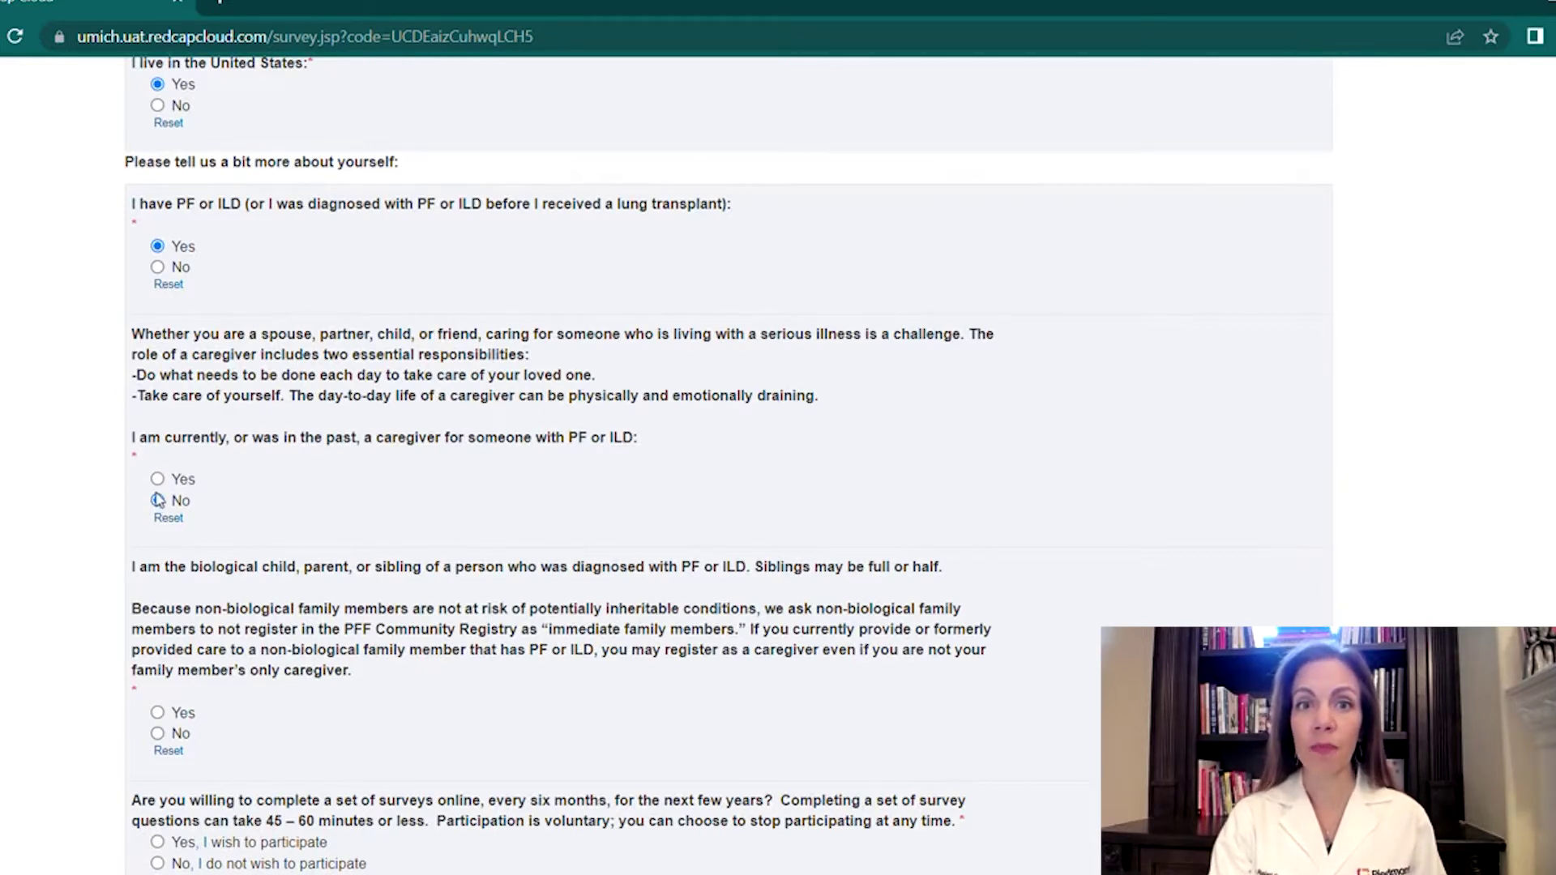
{"action": "left_click", "coordinate": [158, 483]}
{"action": "scroll", "coordinate": [158, 488], "scroll_direction": "down", "scroll_amount": 2}
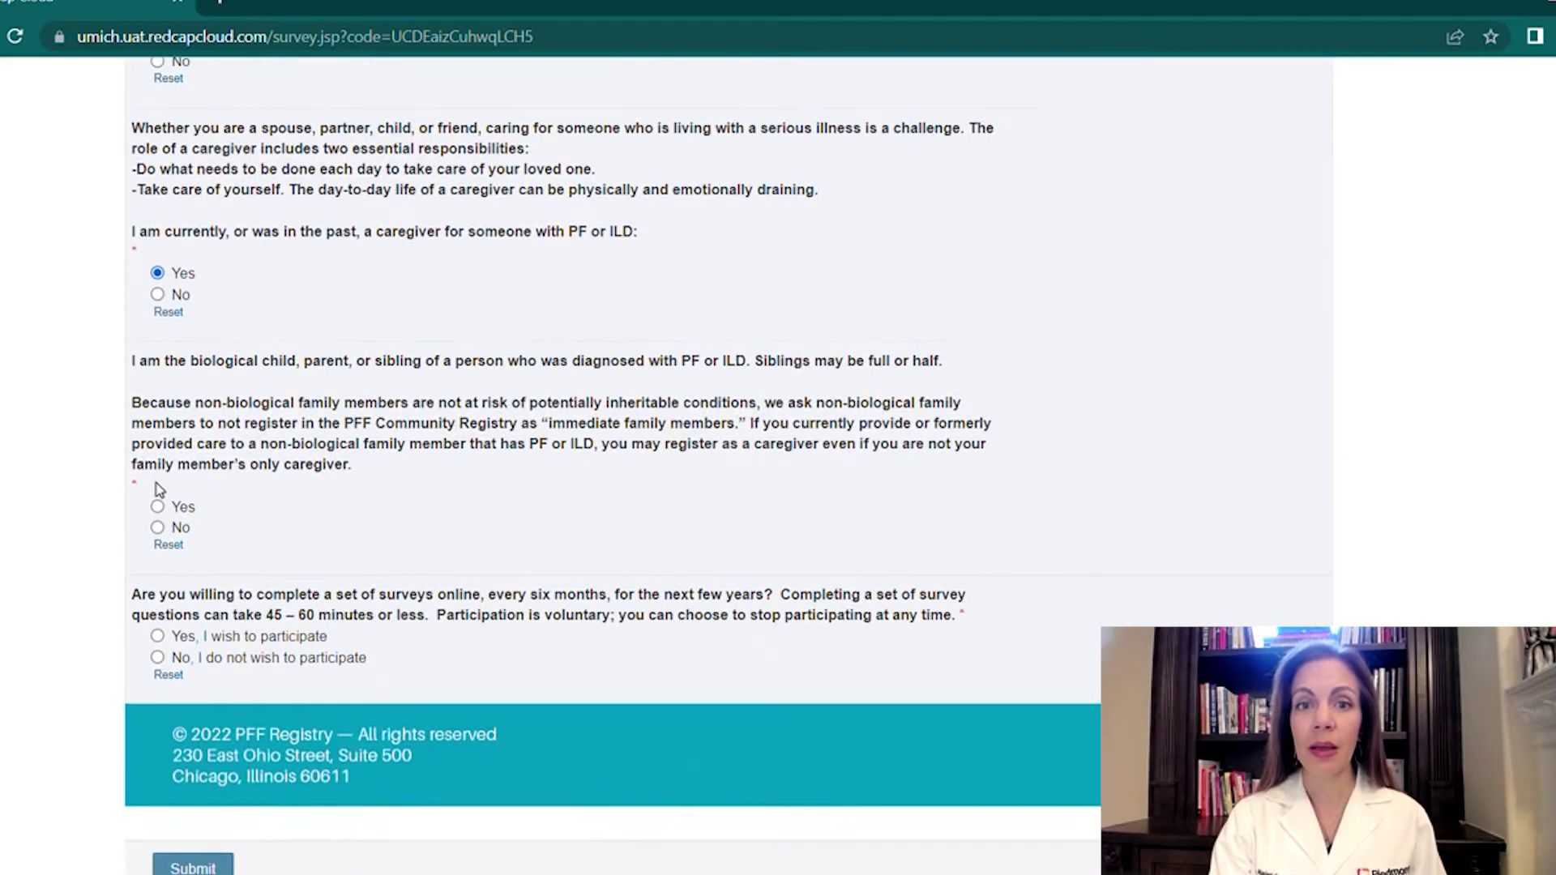
{"action": "left_click", "coordinate": [157, 527]}
{"action": "left_click", "coordinate": [158, 508]}
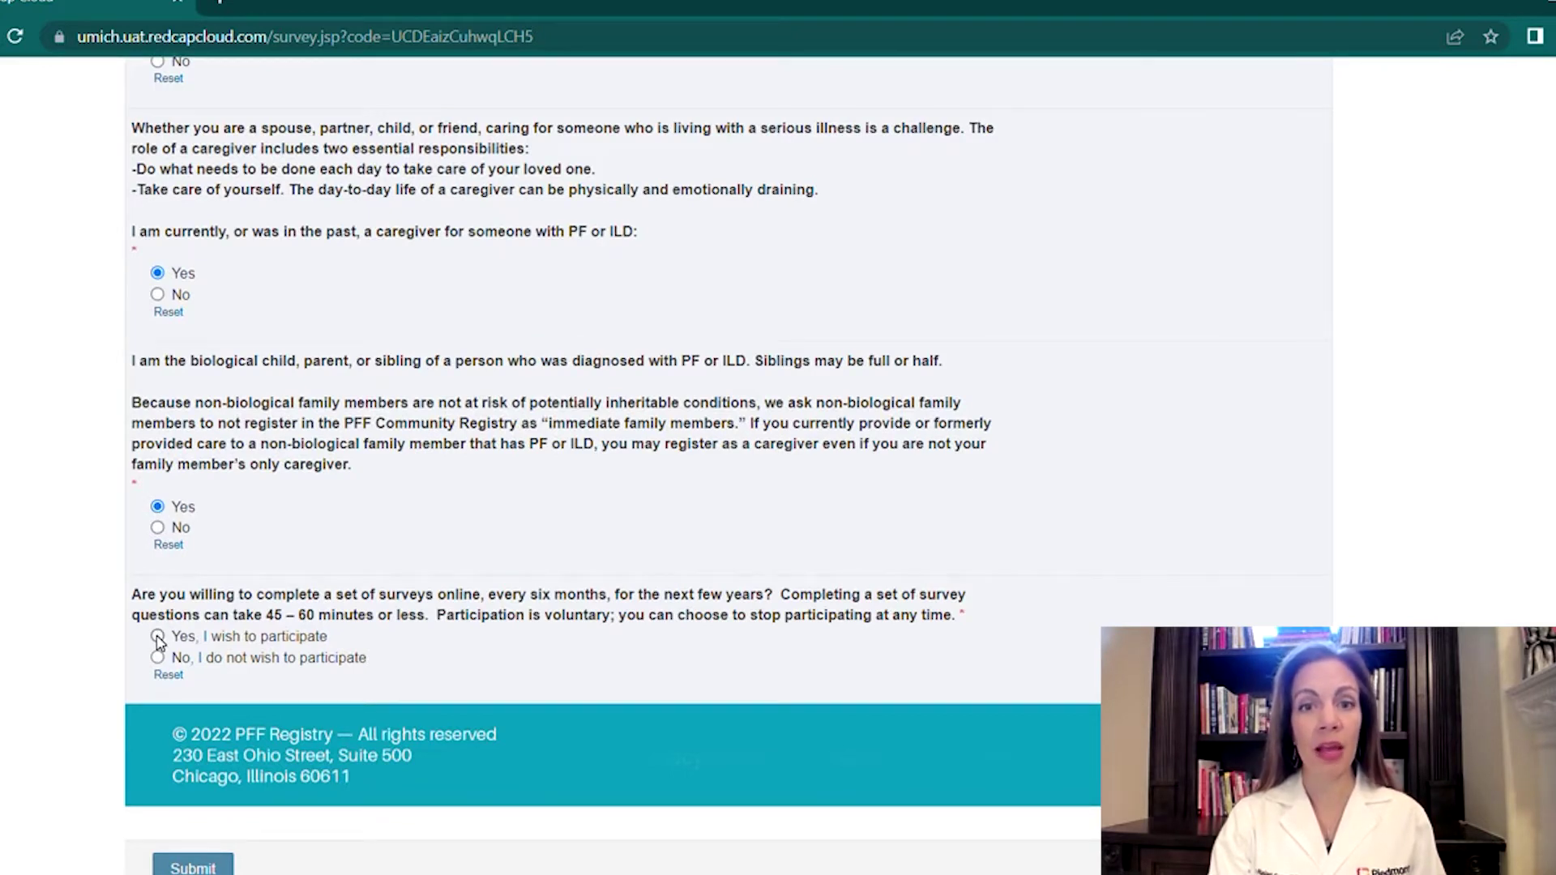
{"action": "left_click", "coordinate": [215, 868]}
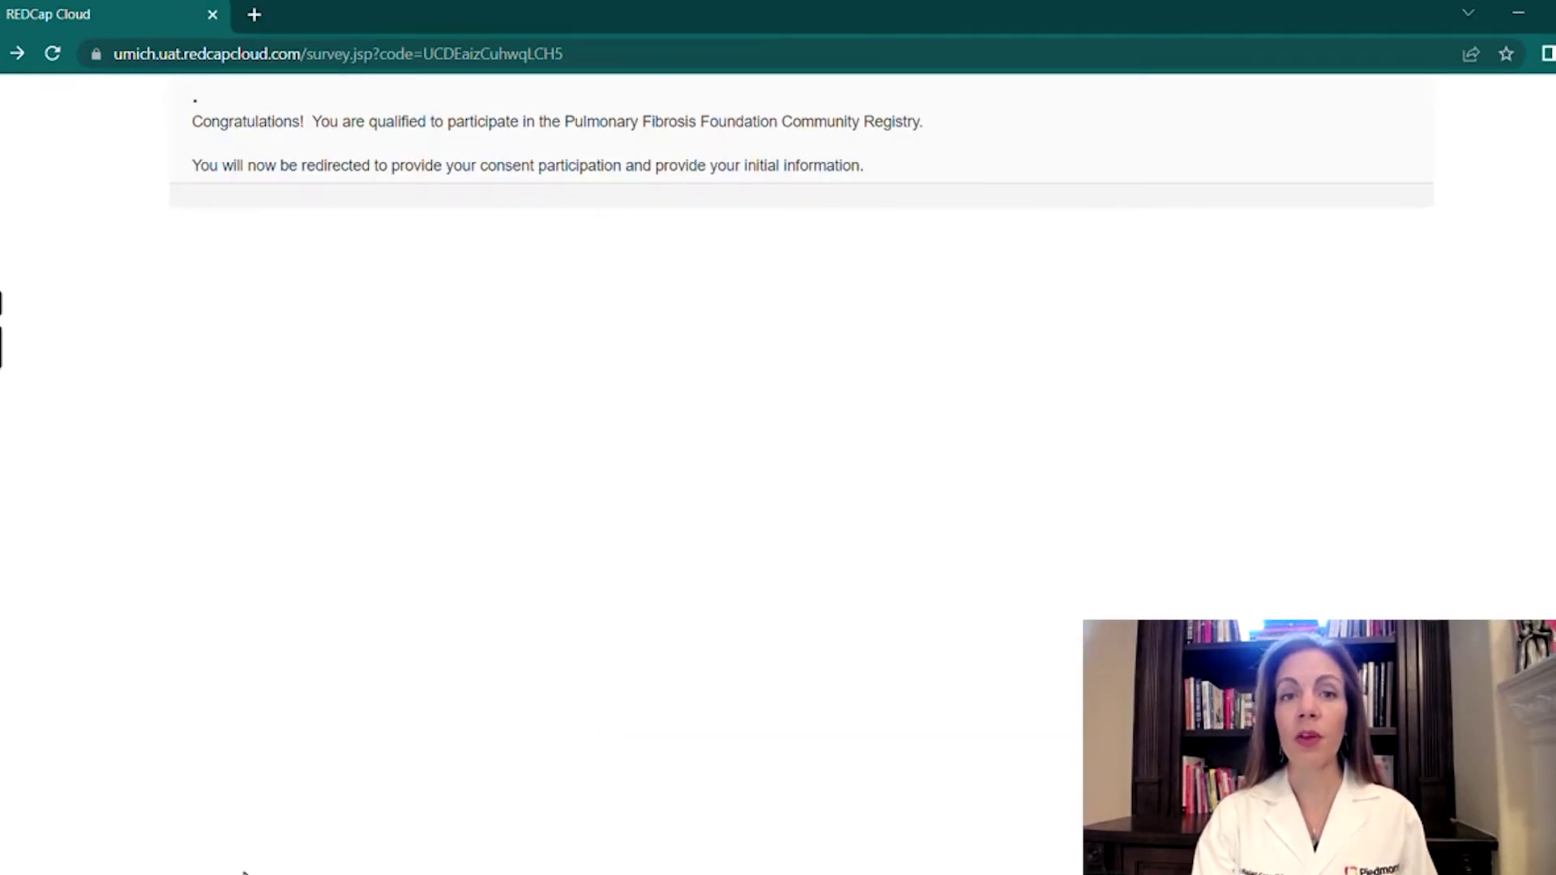
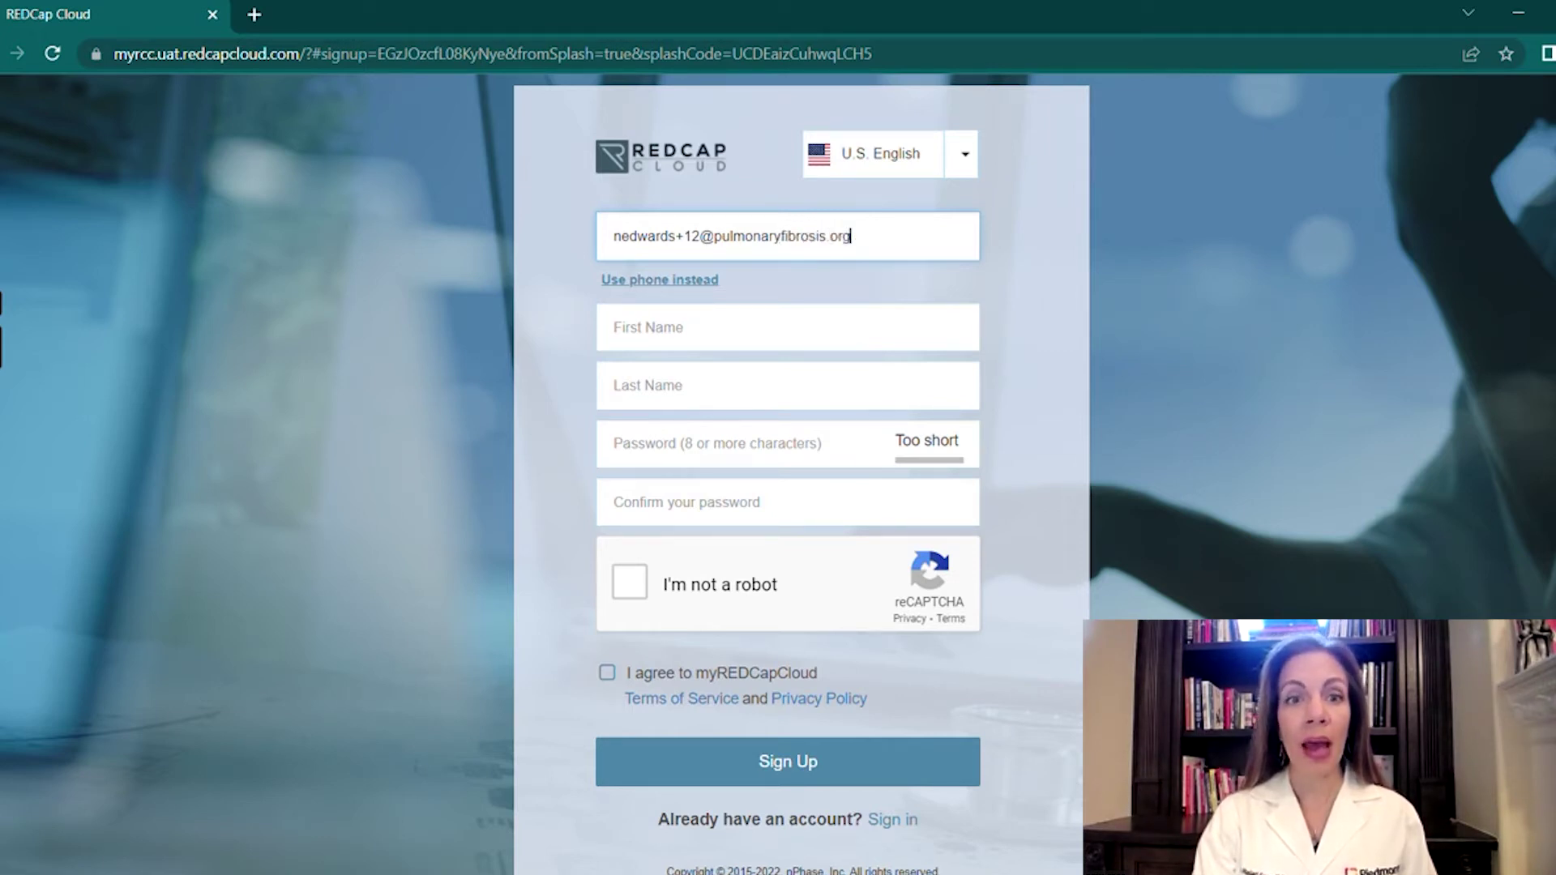
Enter the participant's e-mail address, first name and last name in the sign-up form.
{"action": "left_click", "coordinate": [653, 324]}
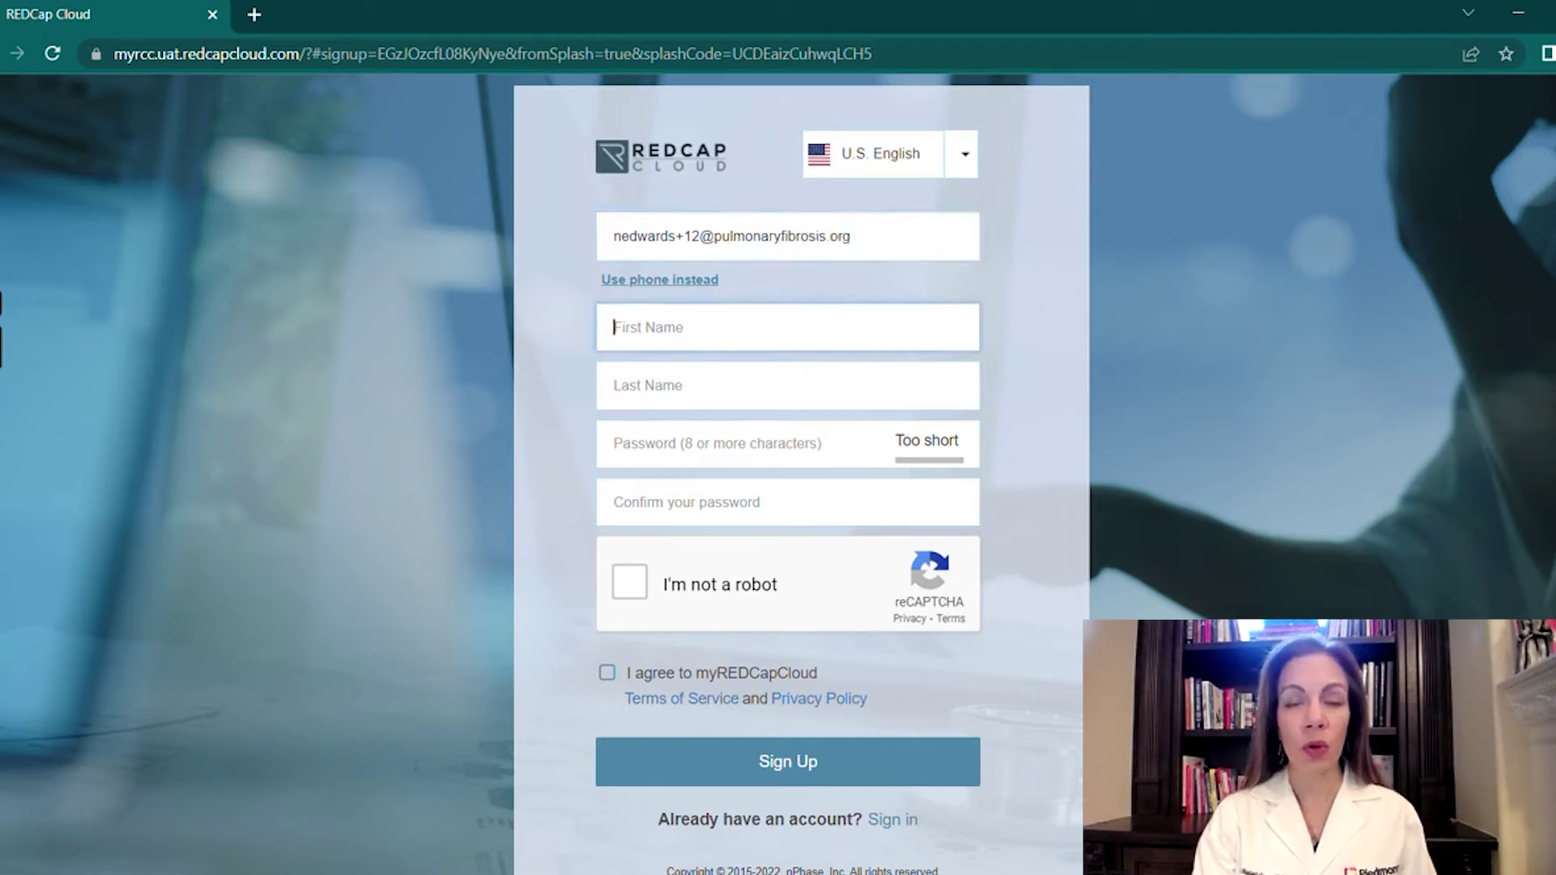
{"action": "type", "text": "Jane"}
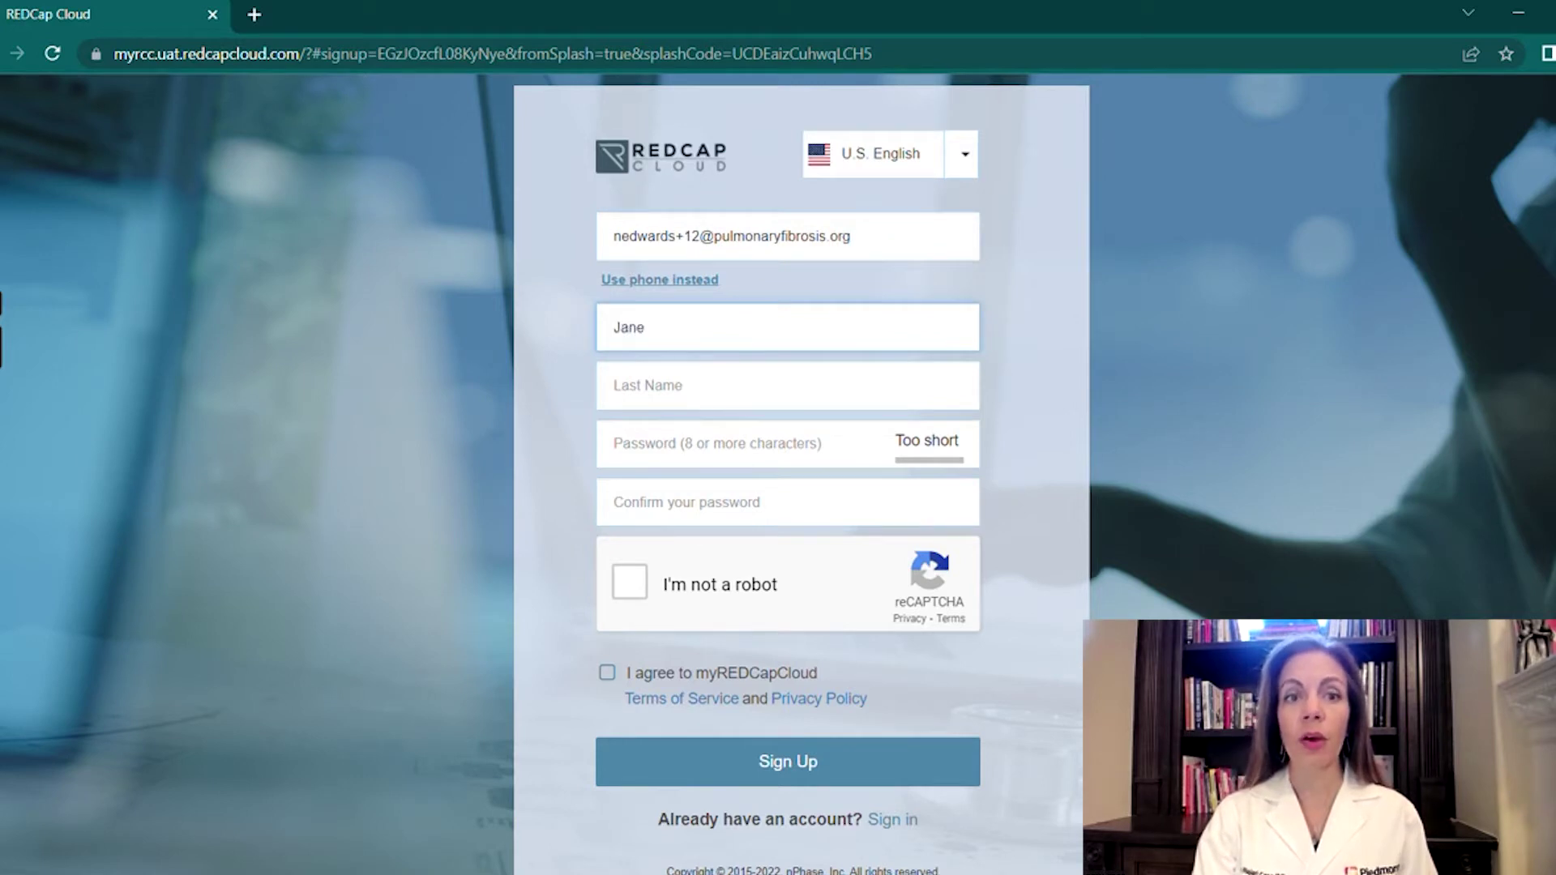
{"action": "key", "text": "Tab"}
{"action": "type", "text": "Doe"}
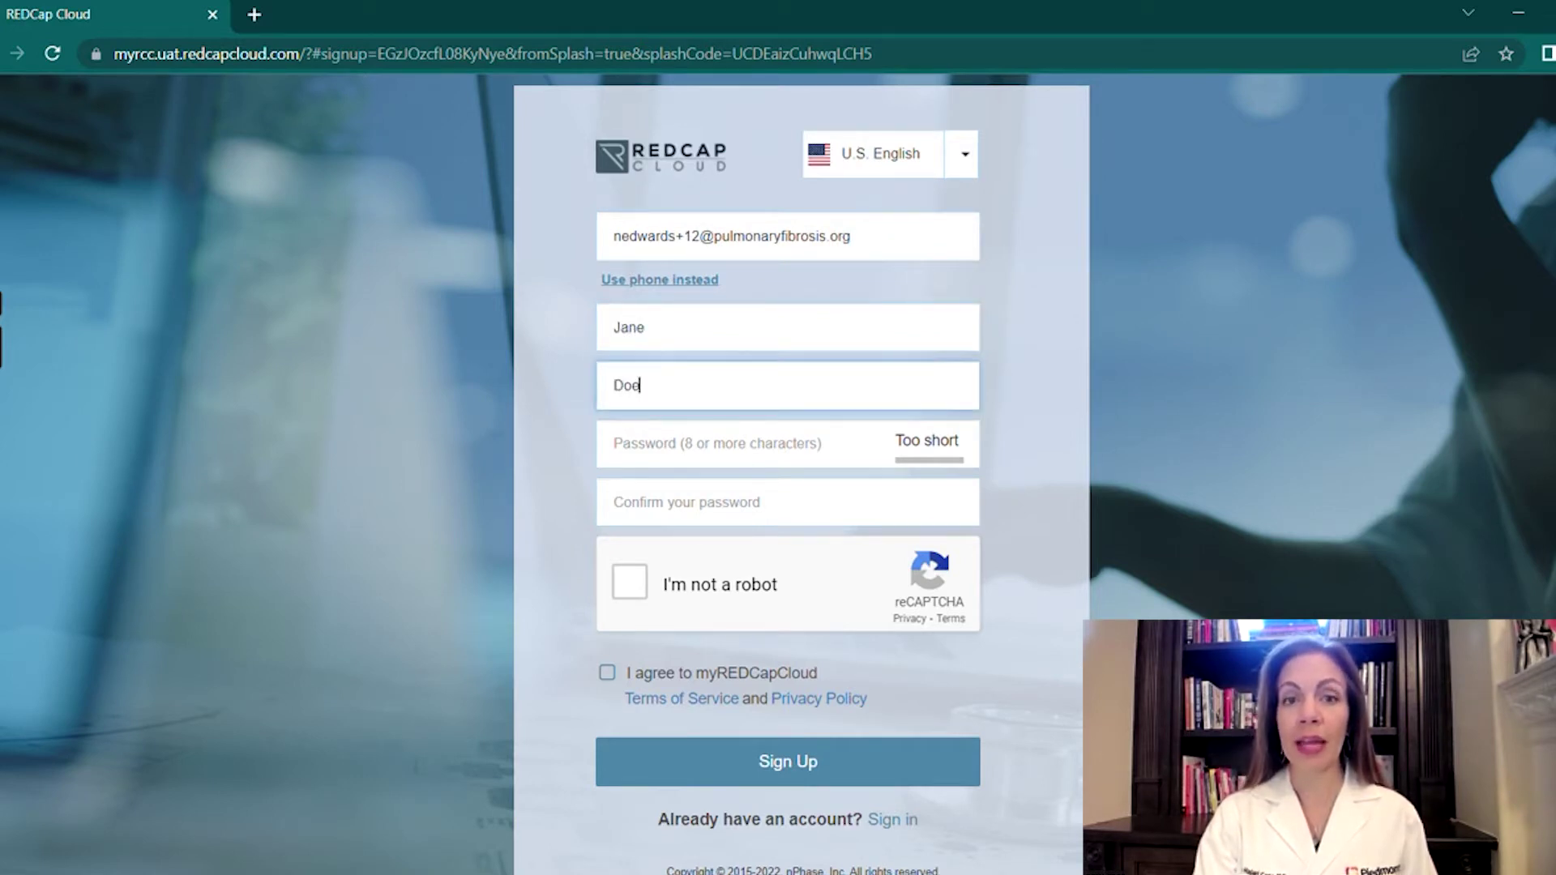
Enter the account password, pass the reCAPTCHA check and create the account.
{"action": "key", "text": "Tab"}
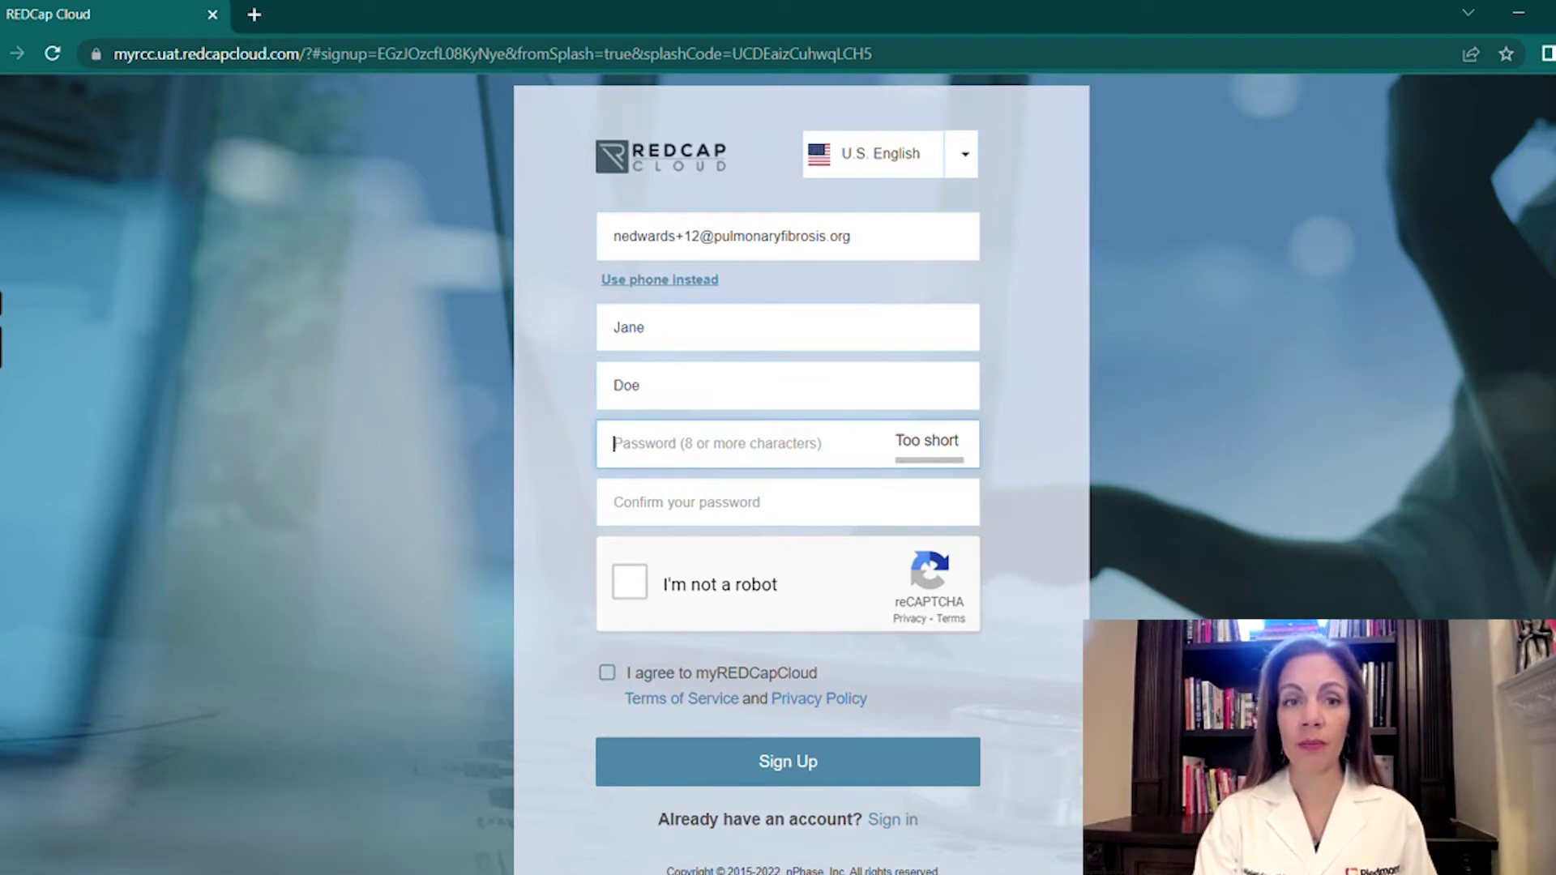
{"action": "type", "text": "••••••••"}
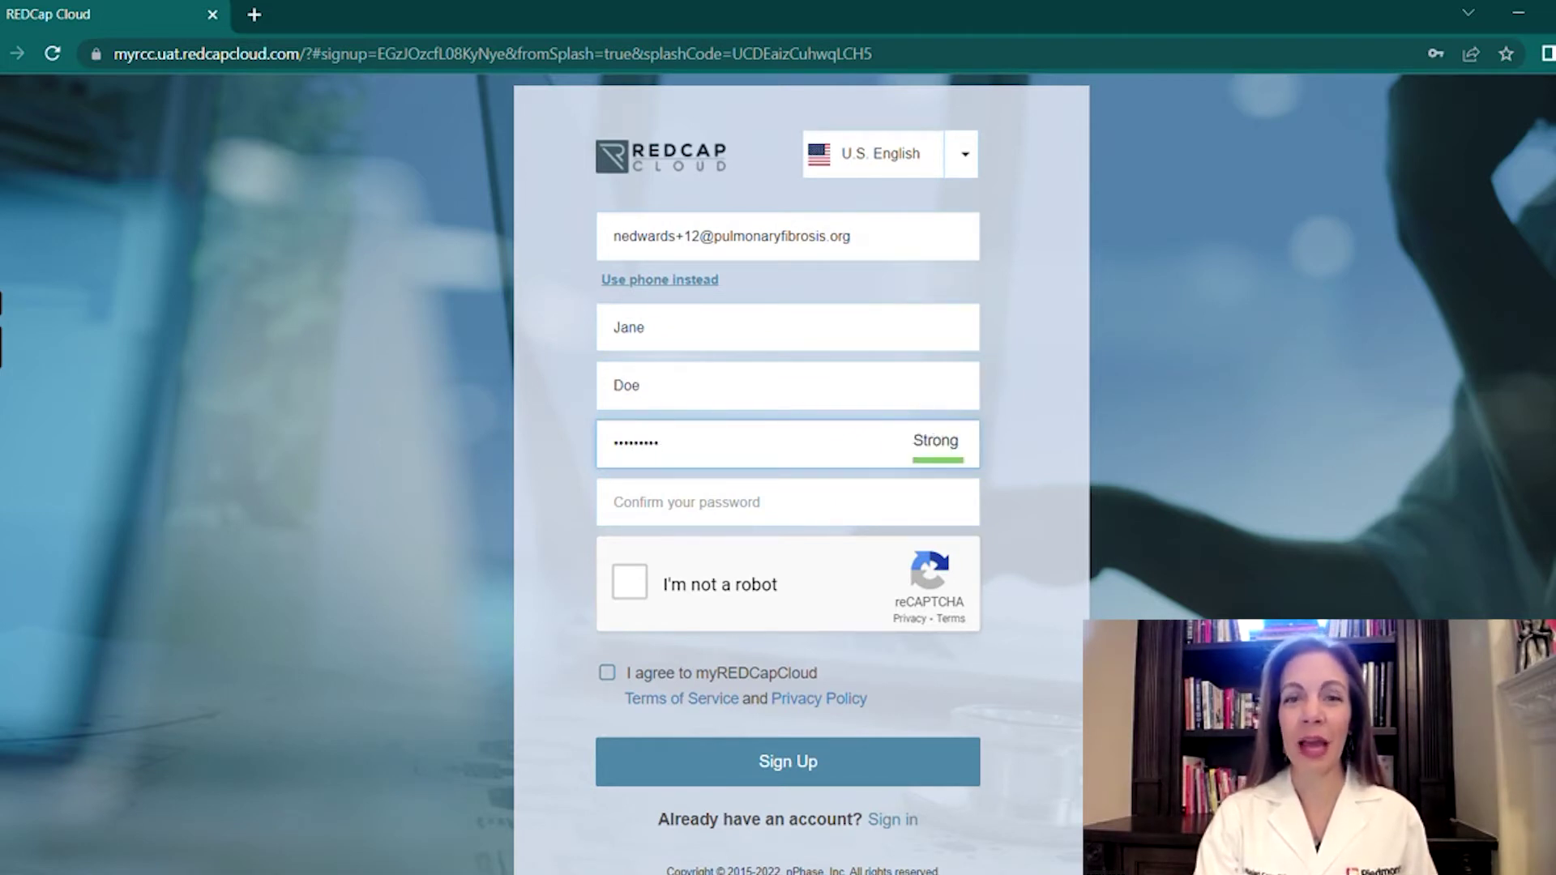
{"action": "type", "text": "•••"}
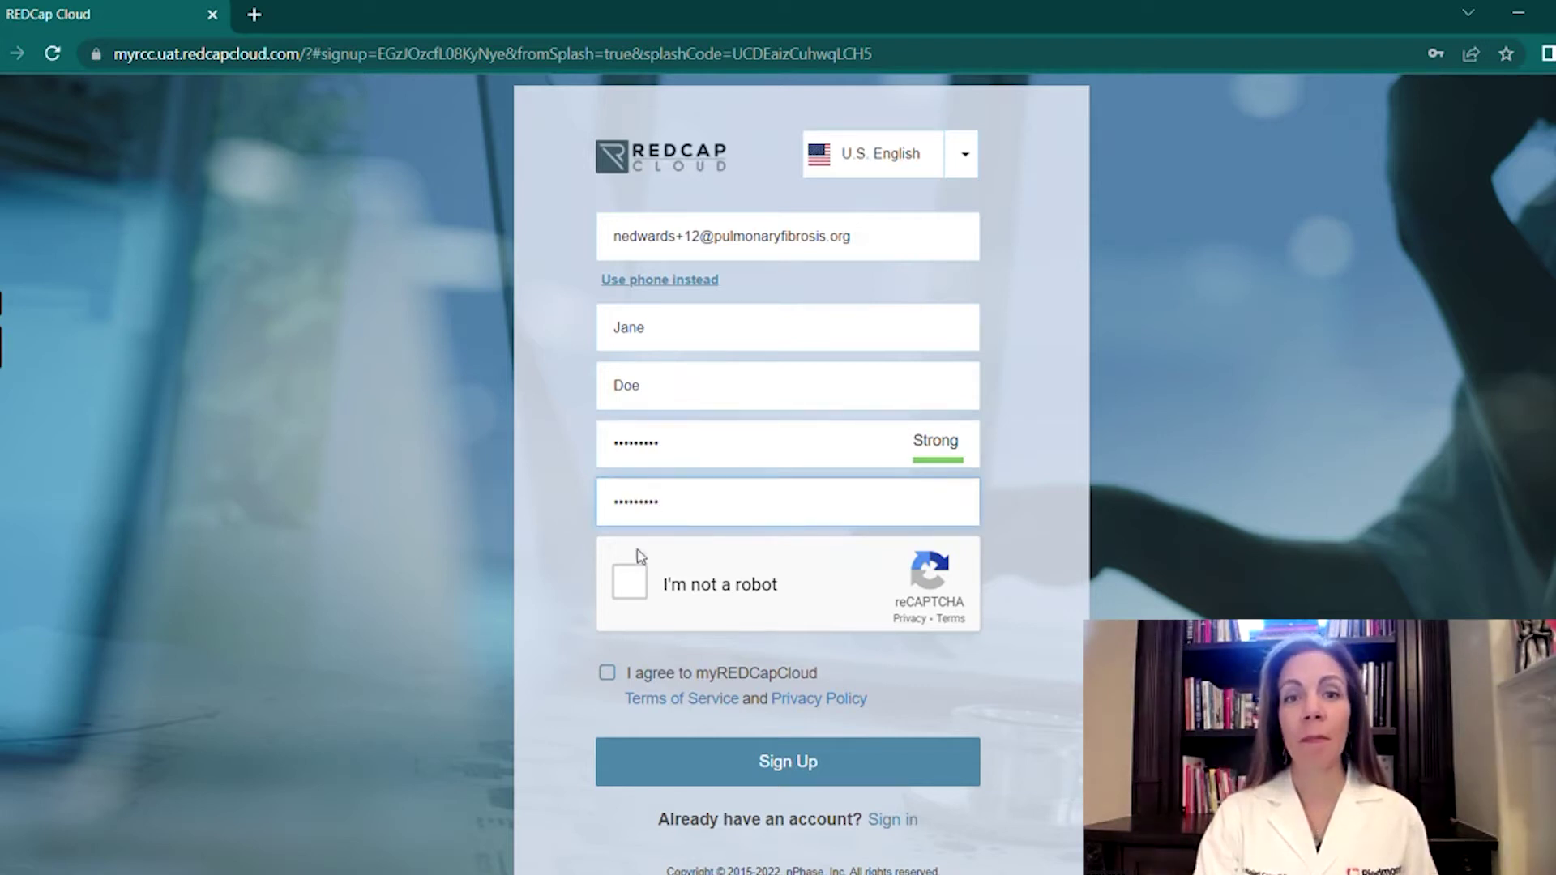
{"action": "left_click", "coordinate": [632, 581]}
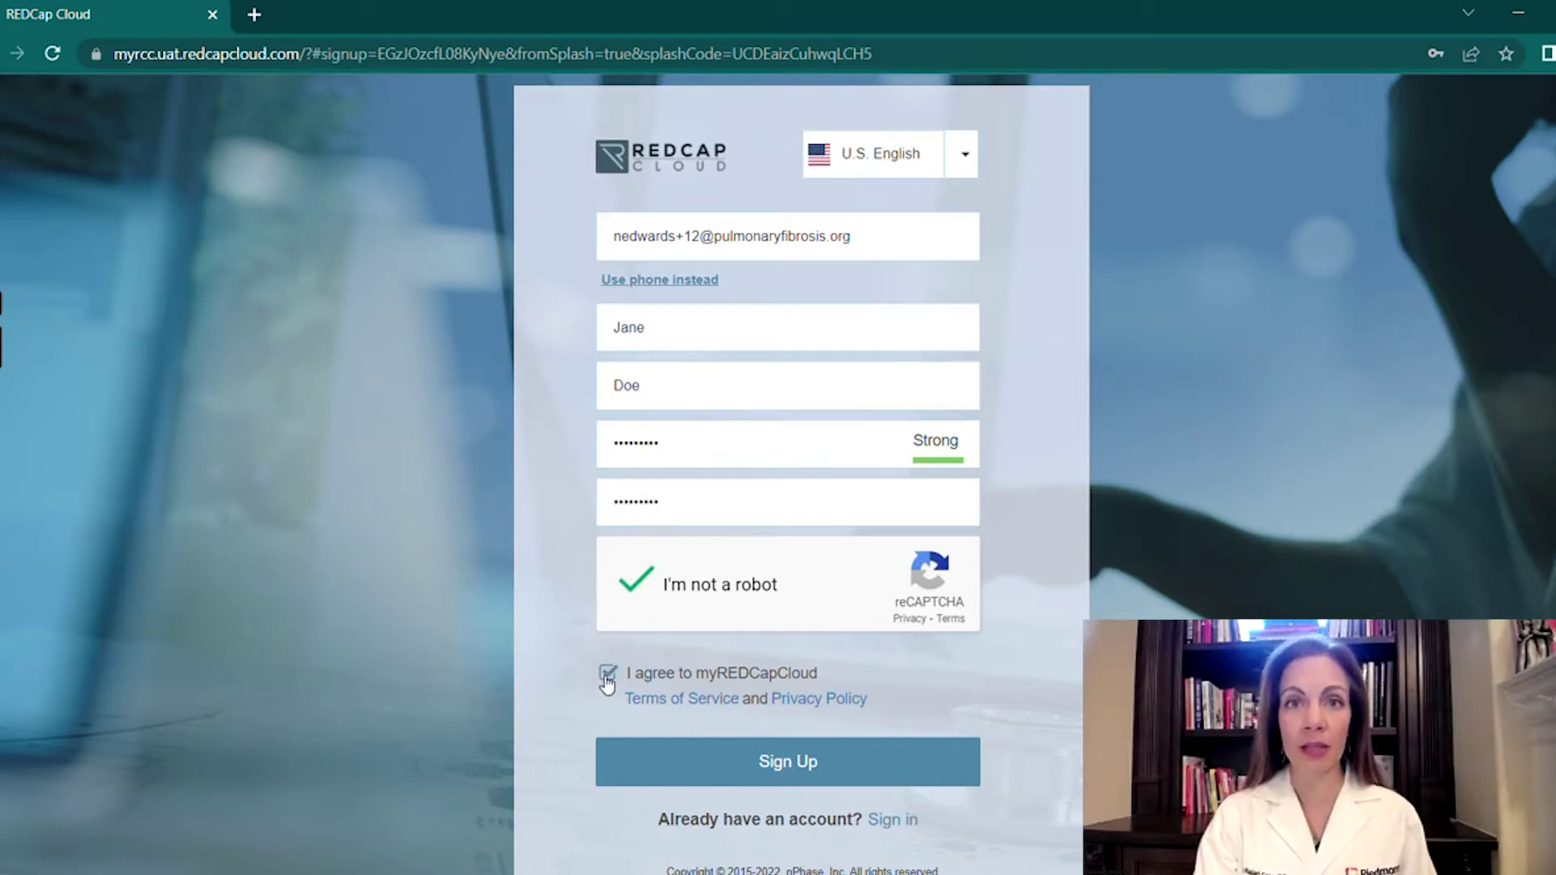
{"action": "left_click", "coordinate": [660, 759]}
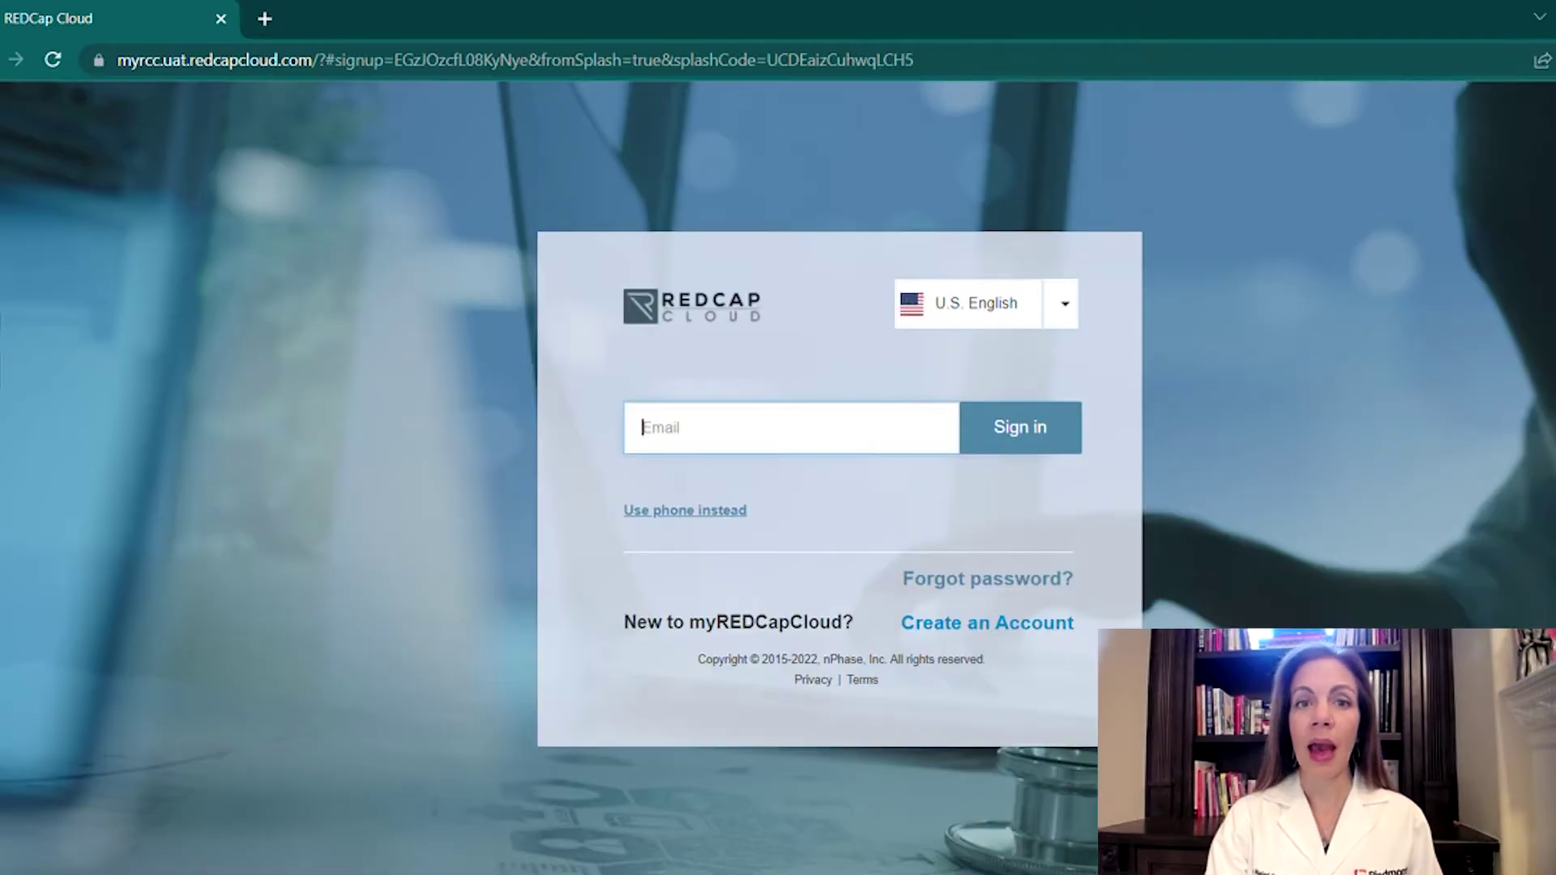
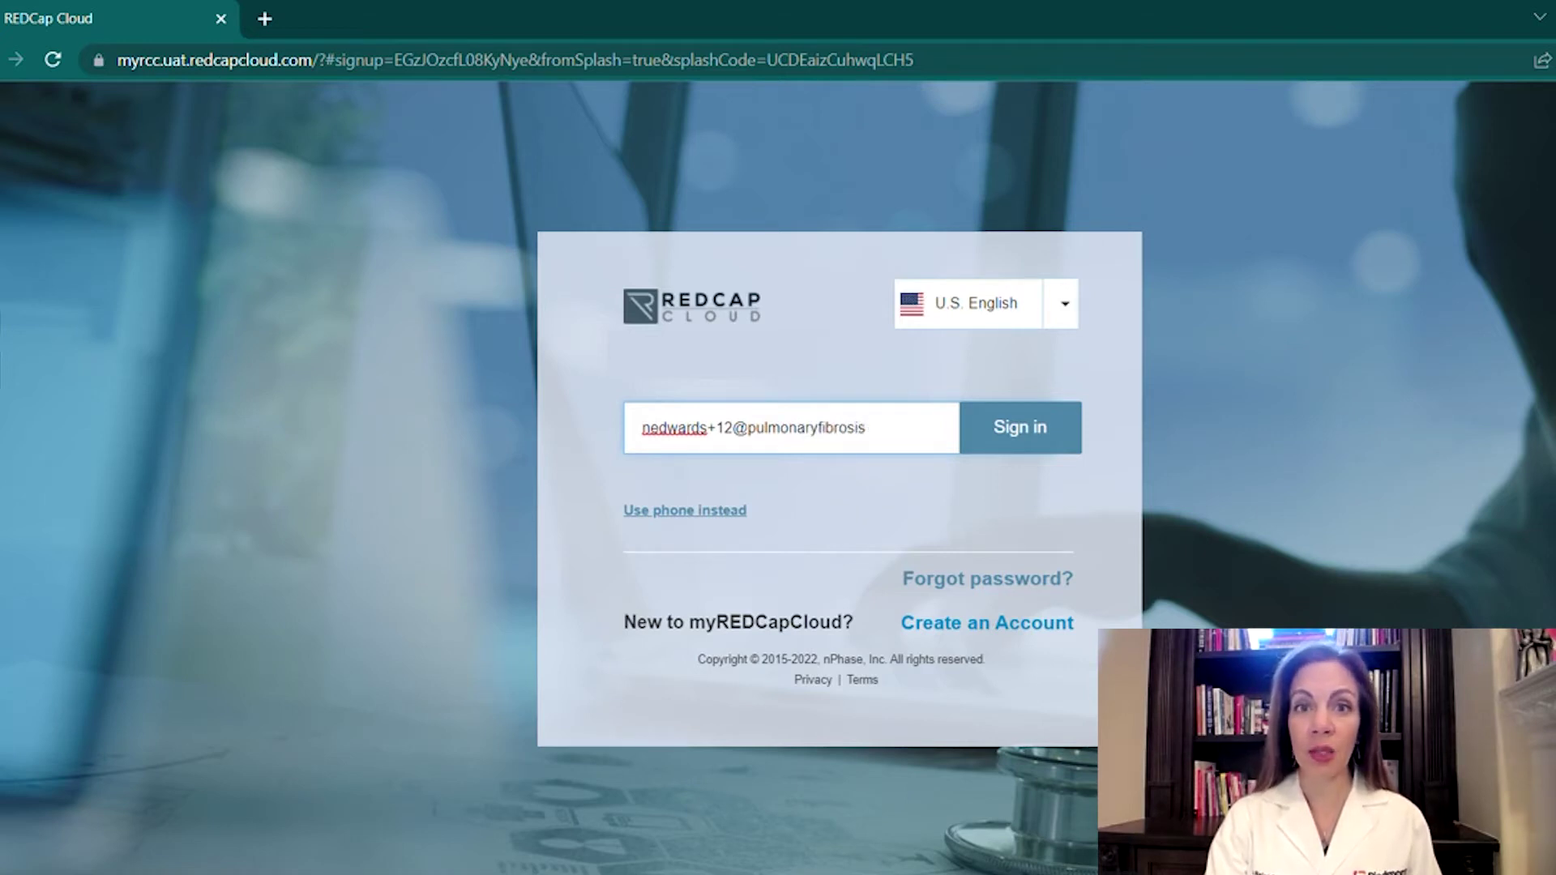
Sign in with the registered e-mail address and the account password.
{"action": "left_click", "coordinate": [1035, 438]}
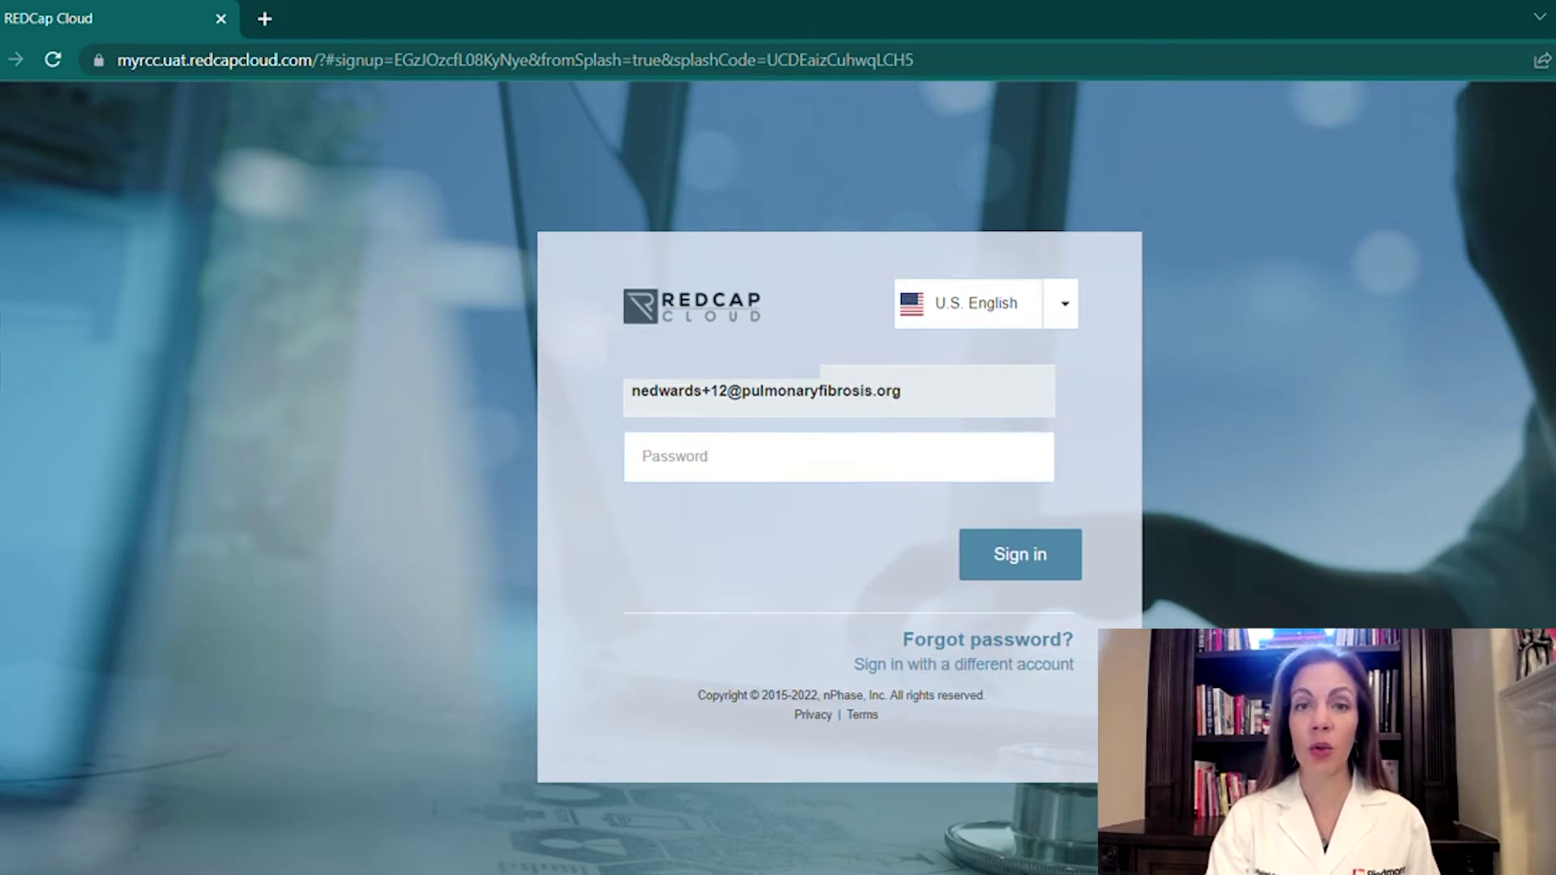
{"action": "type", "text": "••••••••"}
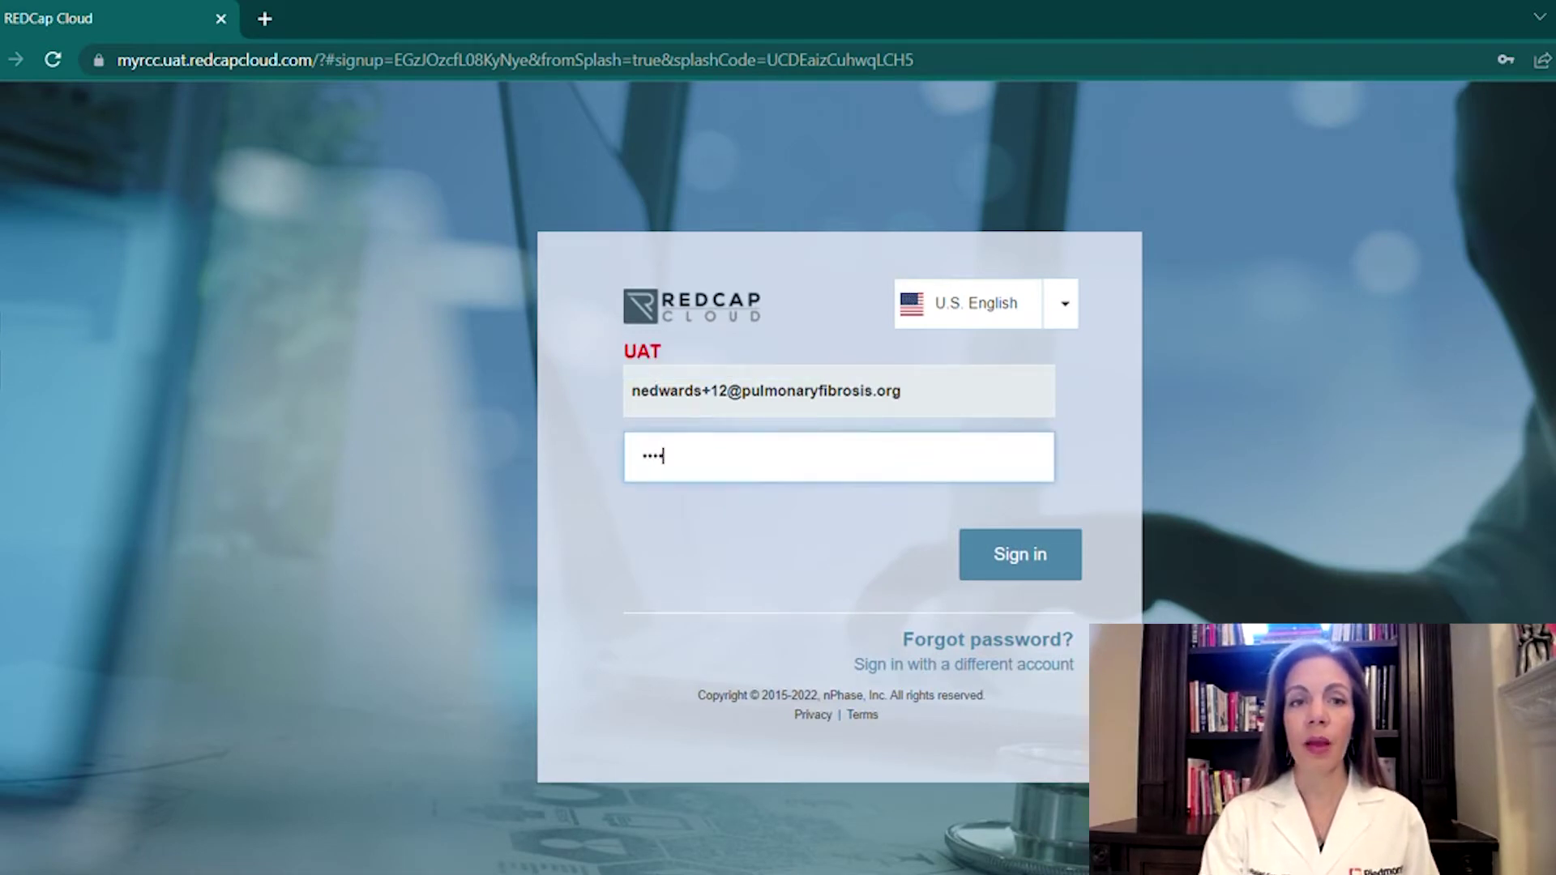
{"action": "key", "text": "Return"}
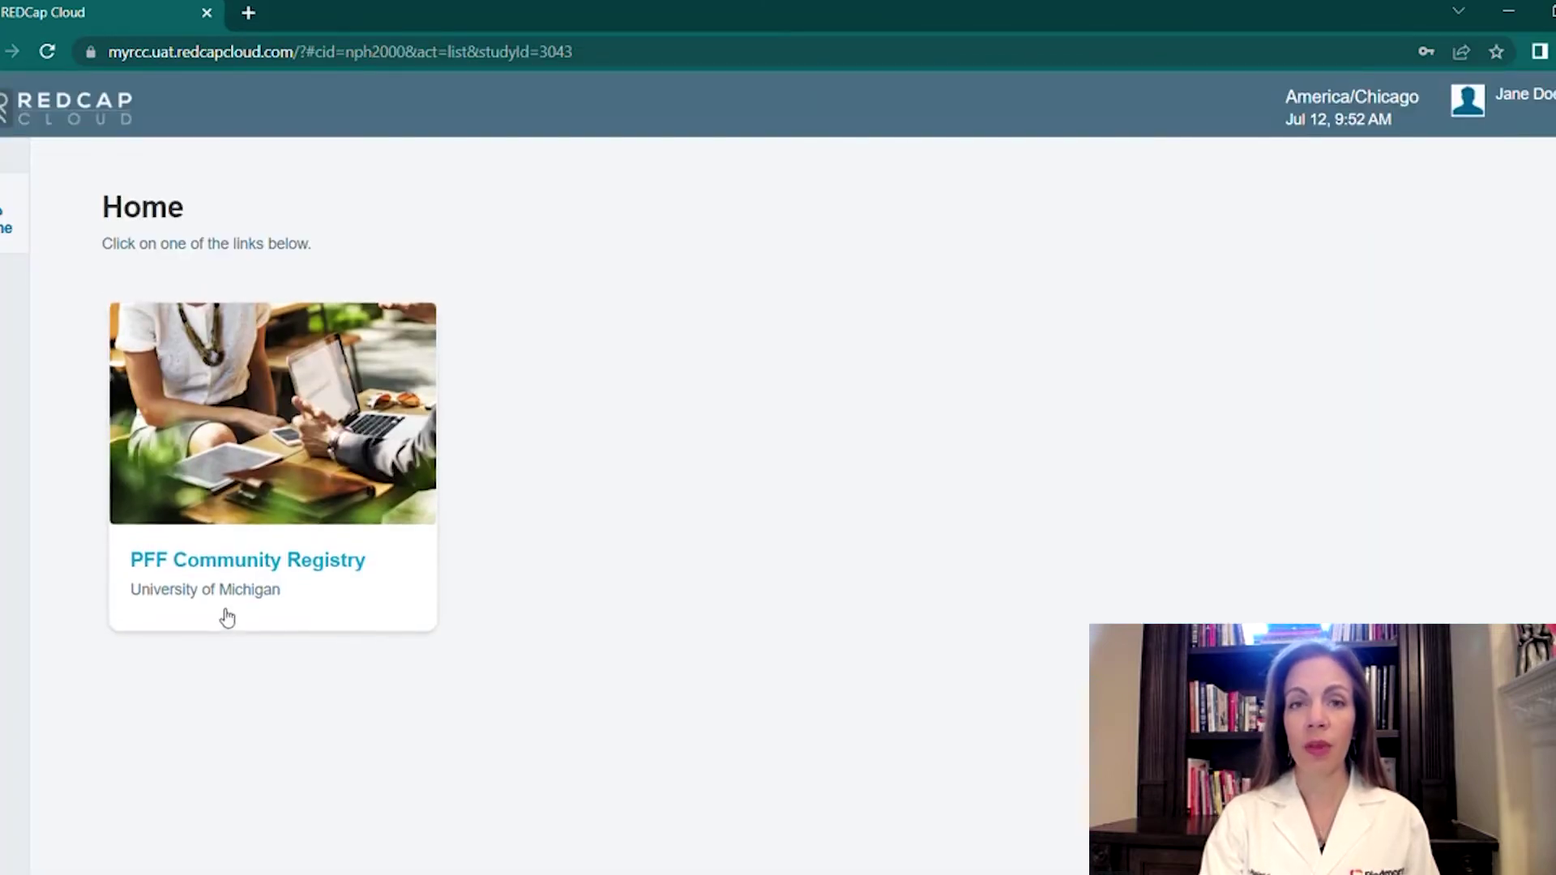
Open the PFF Community Registry study and its Informed Consent form.
{"action": "left_click", "coordinate": [297, 569]}
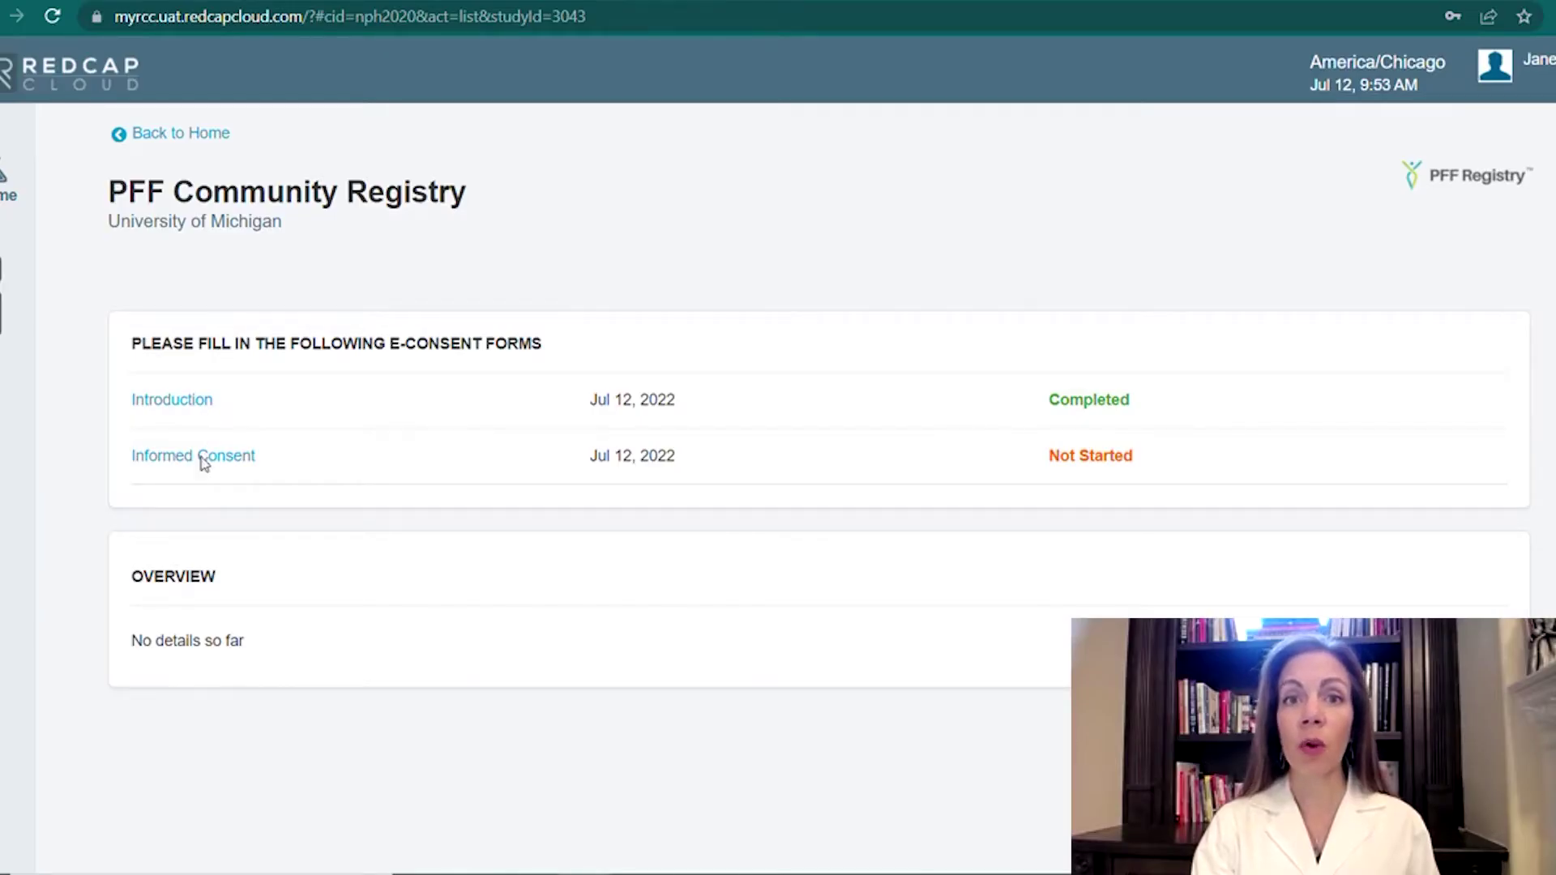
{"action": "left_click", "coordinate": [199, 458]}
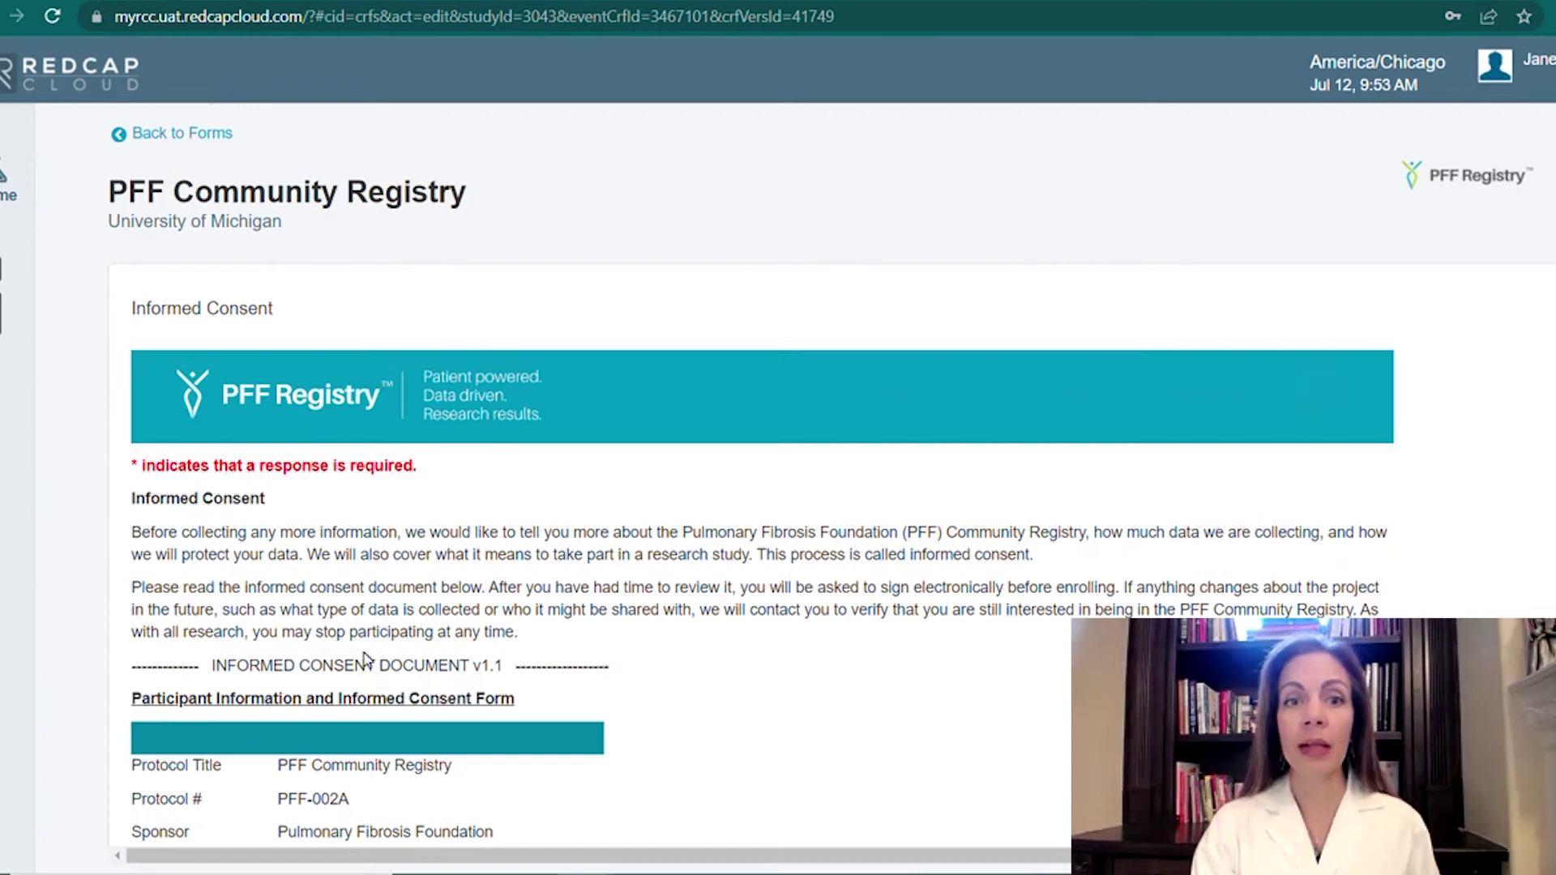
Scroll through the Informed Consent document text to review it.
{"action": "scroll", "coordinate": [365, 659], "scroll_direction": "down", "scroll_amount": 5}
{"action": "scroll", "coordinate": [364, 659], "scroll_direction": "down", "scroll_amount": 1}
{"action": "scroll", "coordinate": [365, 659], "scroll_direction": "down", "scroll_amount": 2}
{"action": "scroll", "coordinate": [365, 659], "scroll_direction": "down", "scroll_amount": 1}
{"action": "scroll", "coordinate": [365, 659], "scroll_direction": "down", "scroll_amount": 2}
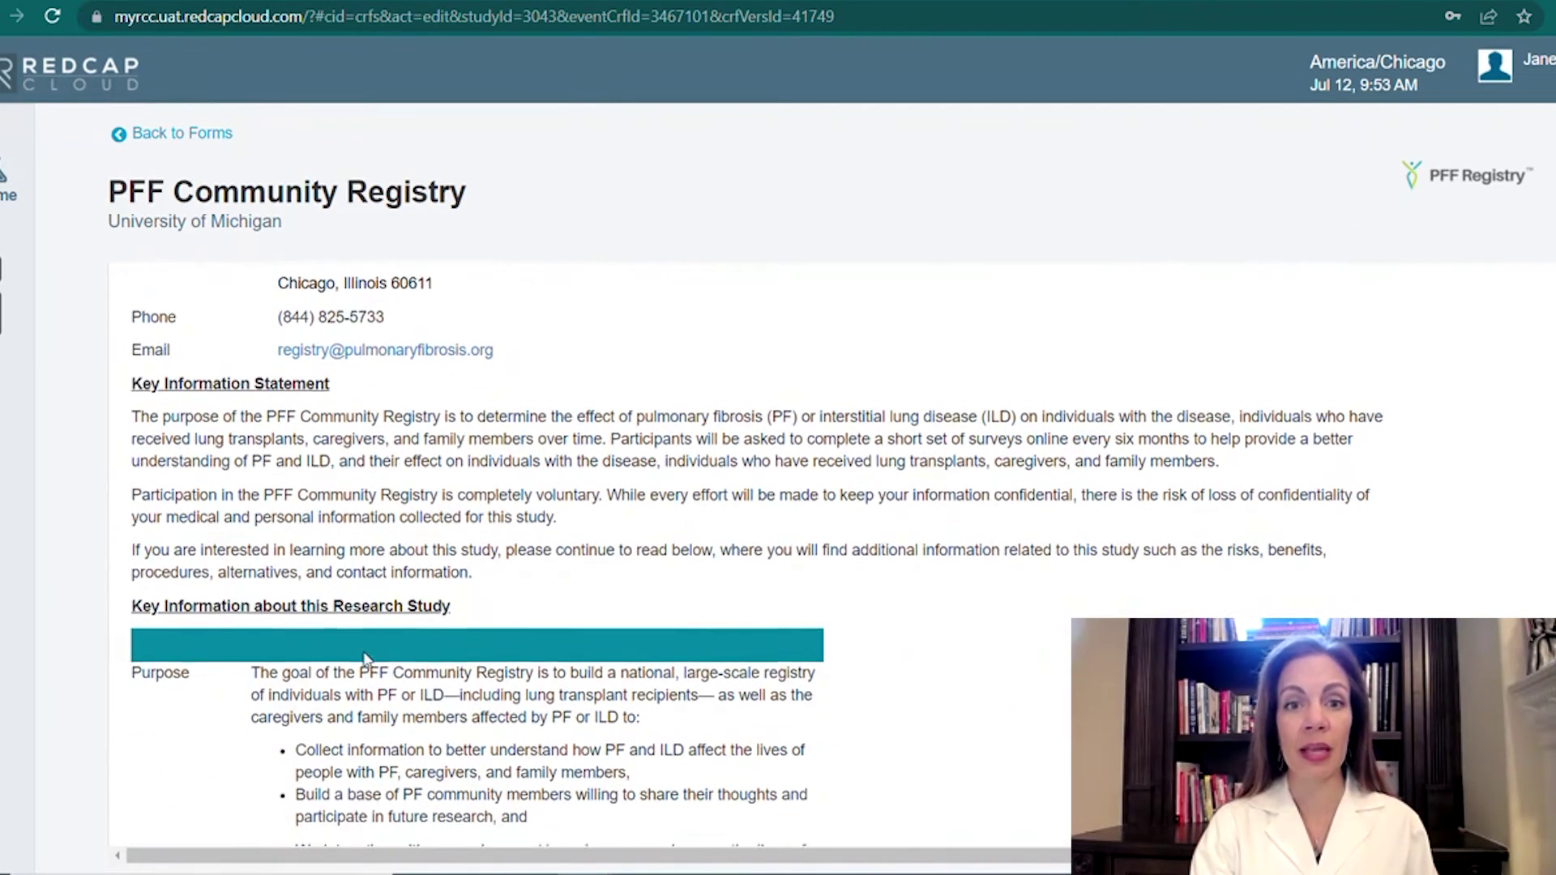
{"action": "scroll", "coordinate": [366, 659], "scroll_direction": "down", "scroll_amount": 2}
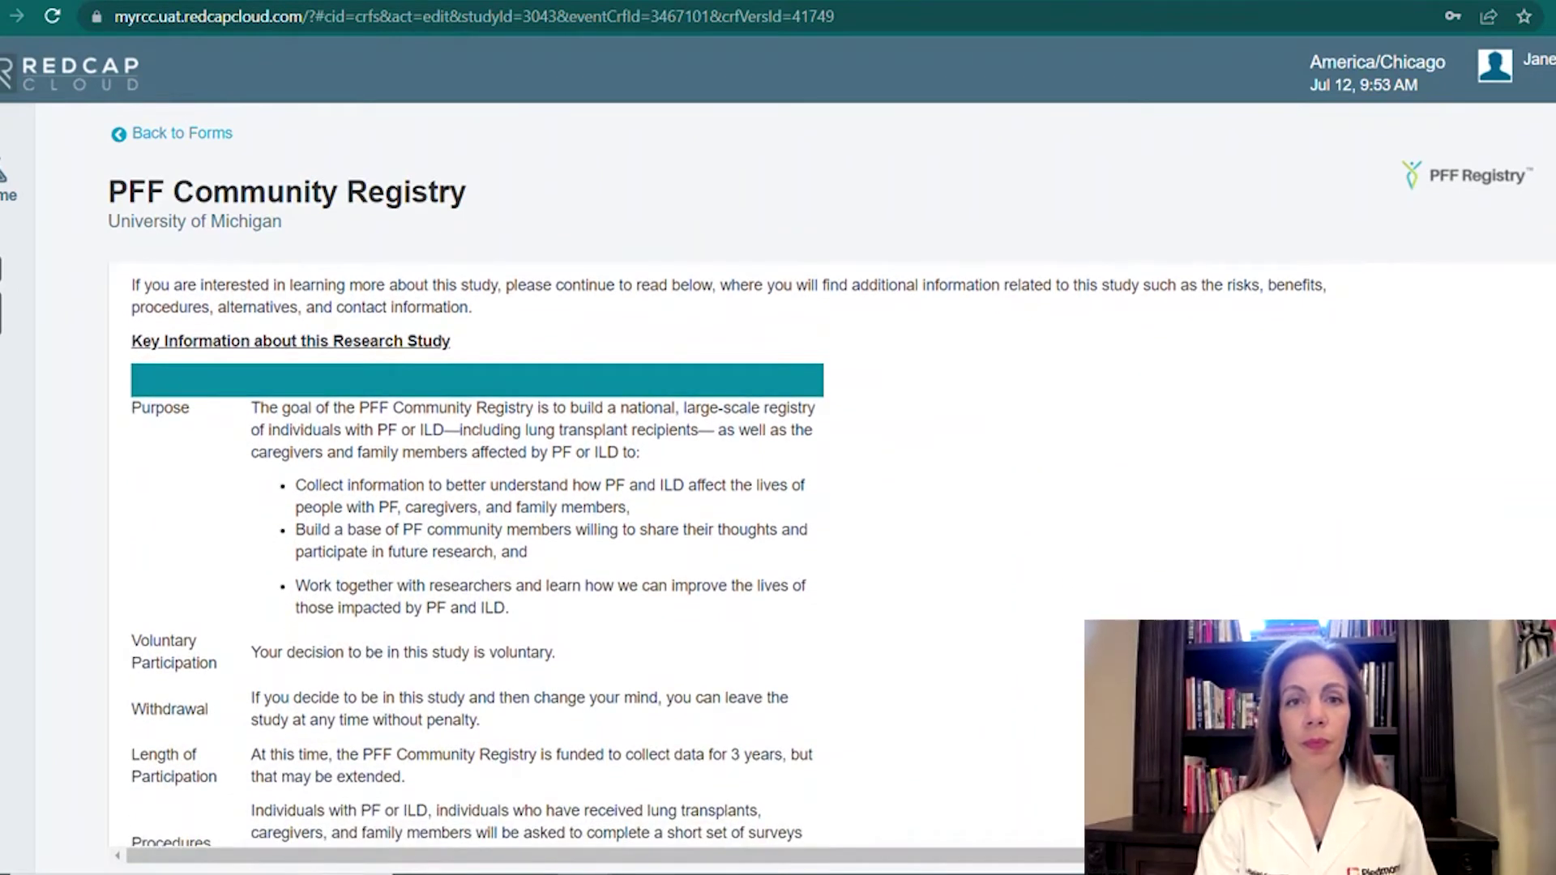
{"action": "scroll", "coordinate": [466, 559], "scroll_direction": "down", "scroll_amount": 5}
{"action": "scroll", "coordinate": [466, 559], "scroll_direction": "down", "scroll_amount": 1}
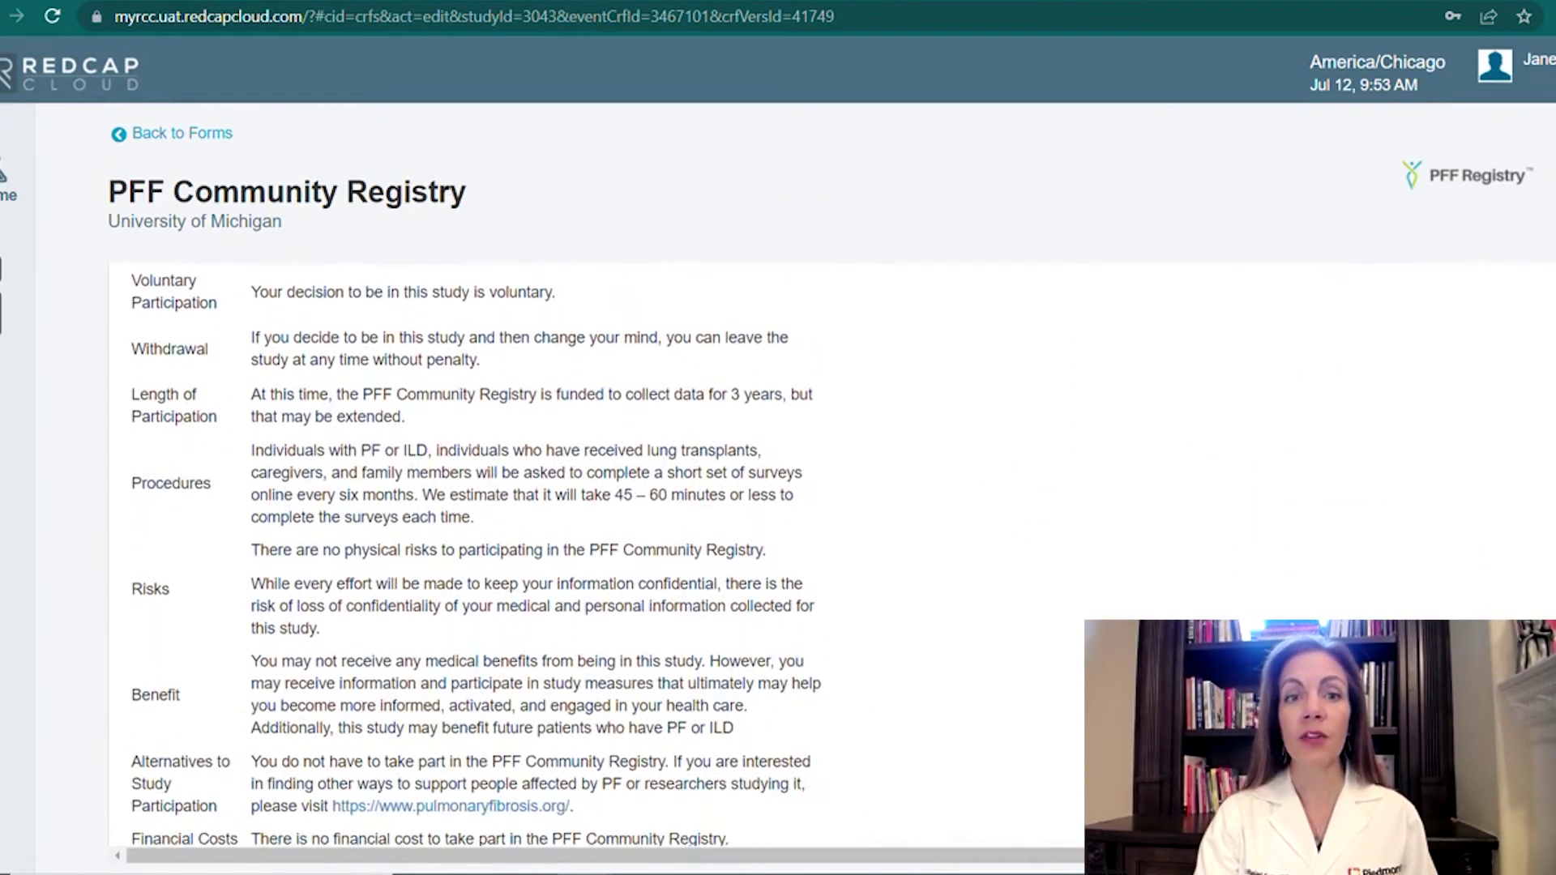
{"action": "scroll", "coordinate": [466, 559], "scroll_direction": "down", "scroll_amount": 4}
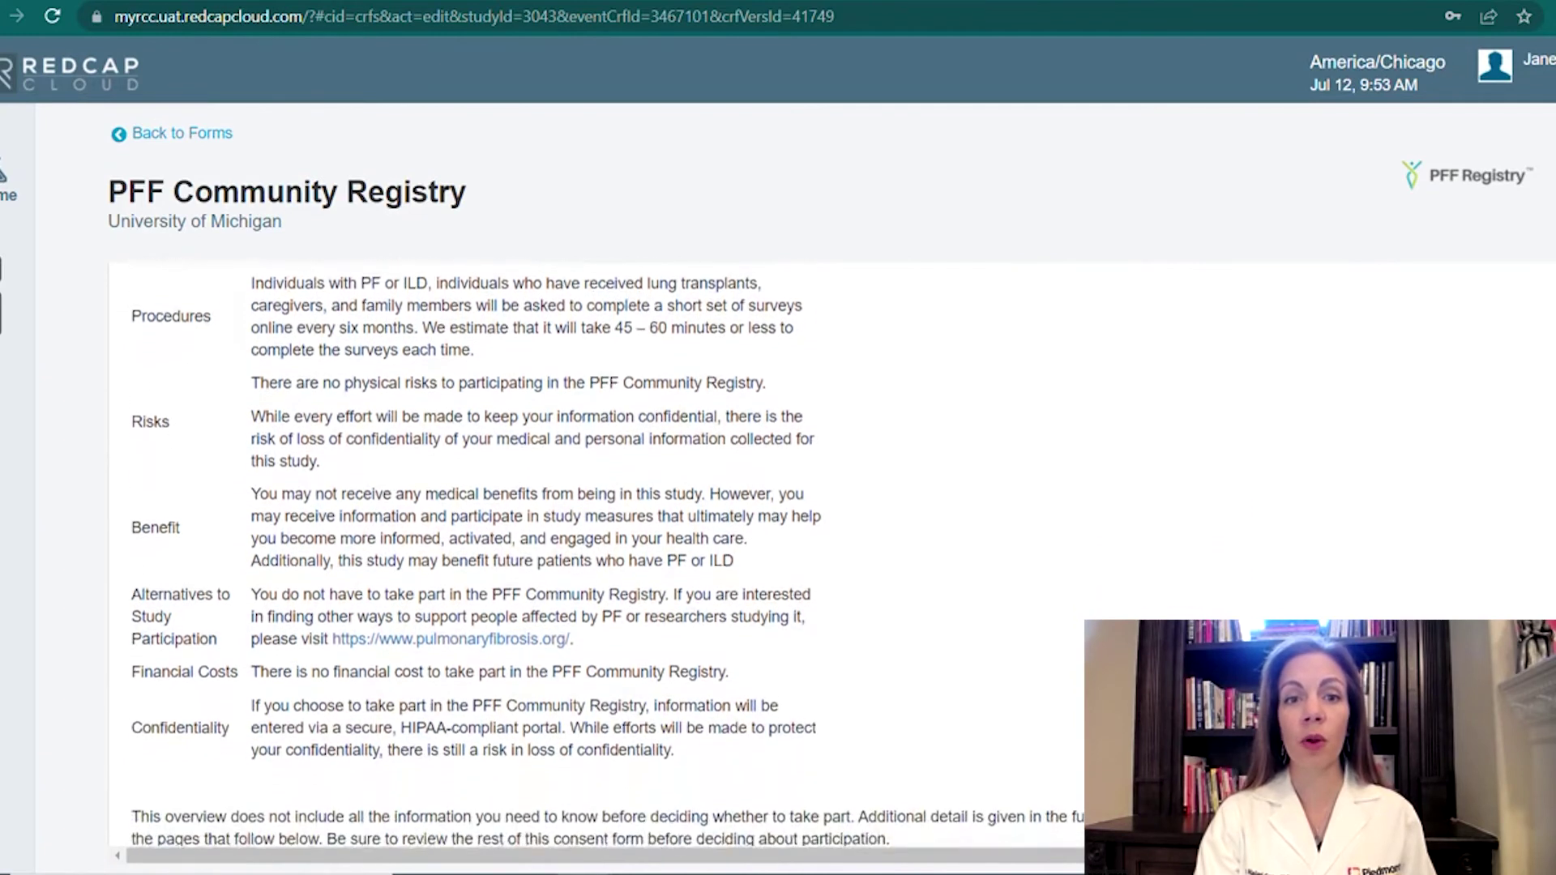
{"action": "scroll", "coordinate": [366, 659], "scroll_direction": "down", "scroll_amount": 2}
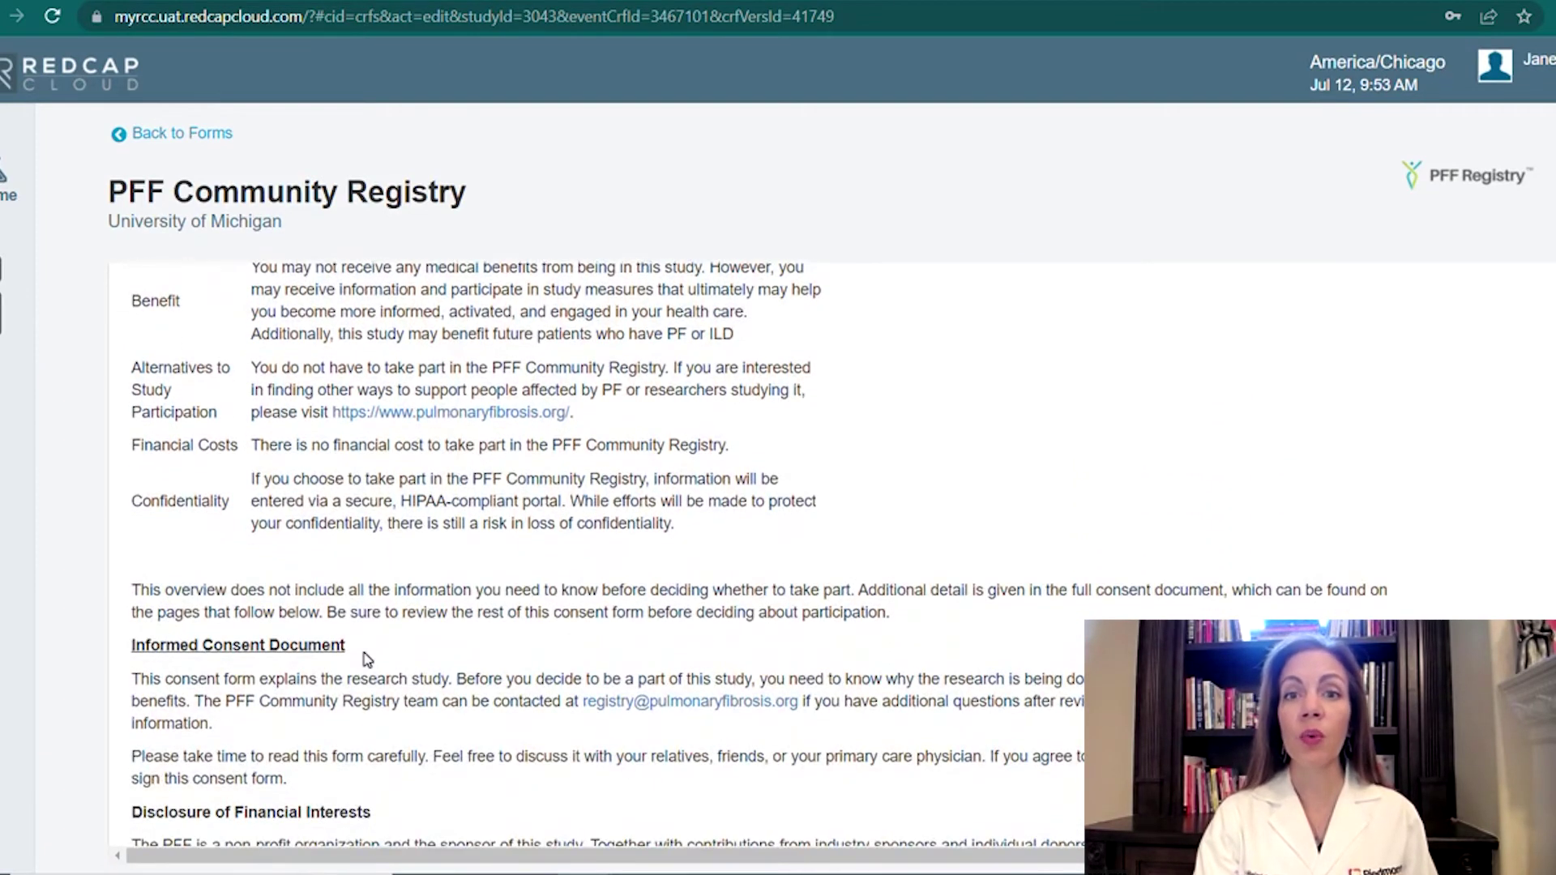
{"action": "scroll", "coordinate": [366, 659], "scroll_direction": "down", "scroll_amount": 6}
{"action": "scroll", "coordinate": [366, 659], "scroll_direction": "down", "scroll_amount": 8}
{"action": "scroll", "coordinate": [367, 659], "scroll_direction": "down", "scroll_amount": 8}
Under Optional Research, answer Yes to contact about future research projects and education events.
{"action": "scroll", "coordinate": [367, 659], "scroll_direction": "down", "scroll_amount": 12}
{"action": "scroll", "coordinate": [366, 659], "scroll_direction": "down", "scroll_amount": 7}
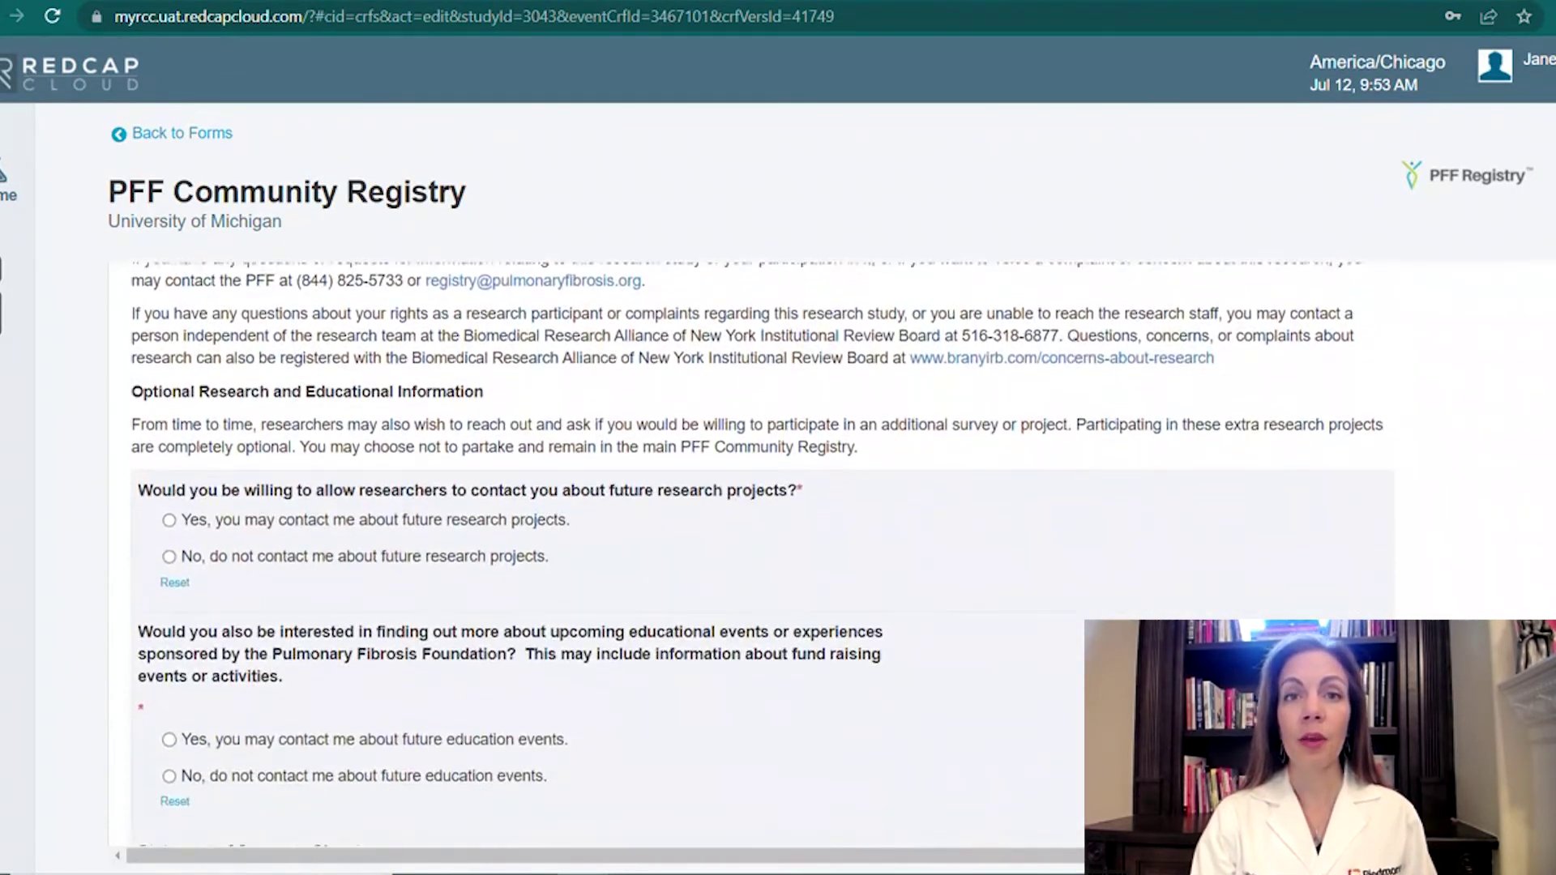
{"action": "scroll", "coordinate": [367, 659], "scroll_direction": "down", "scroll_amount": 1}
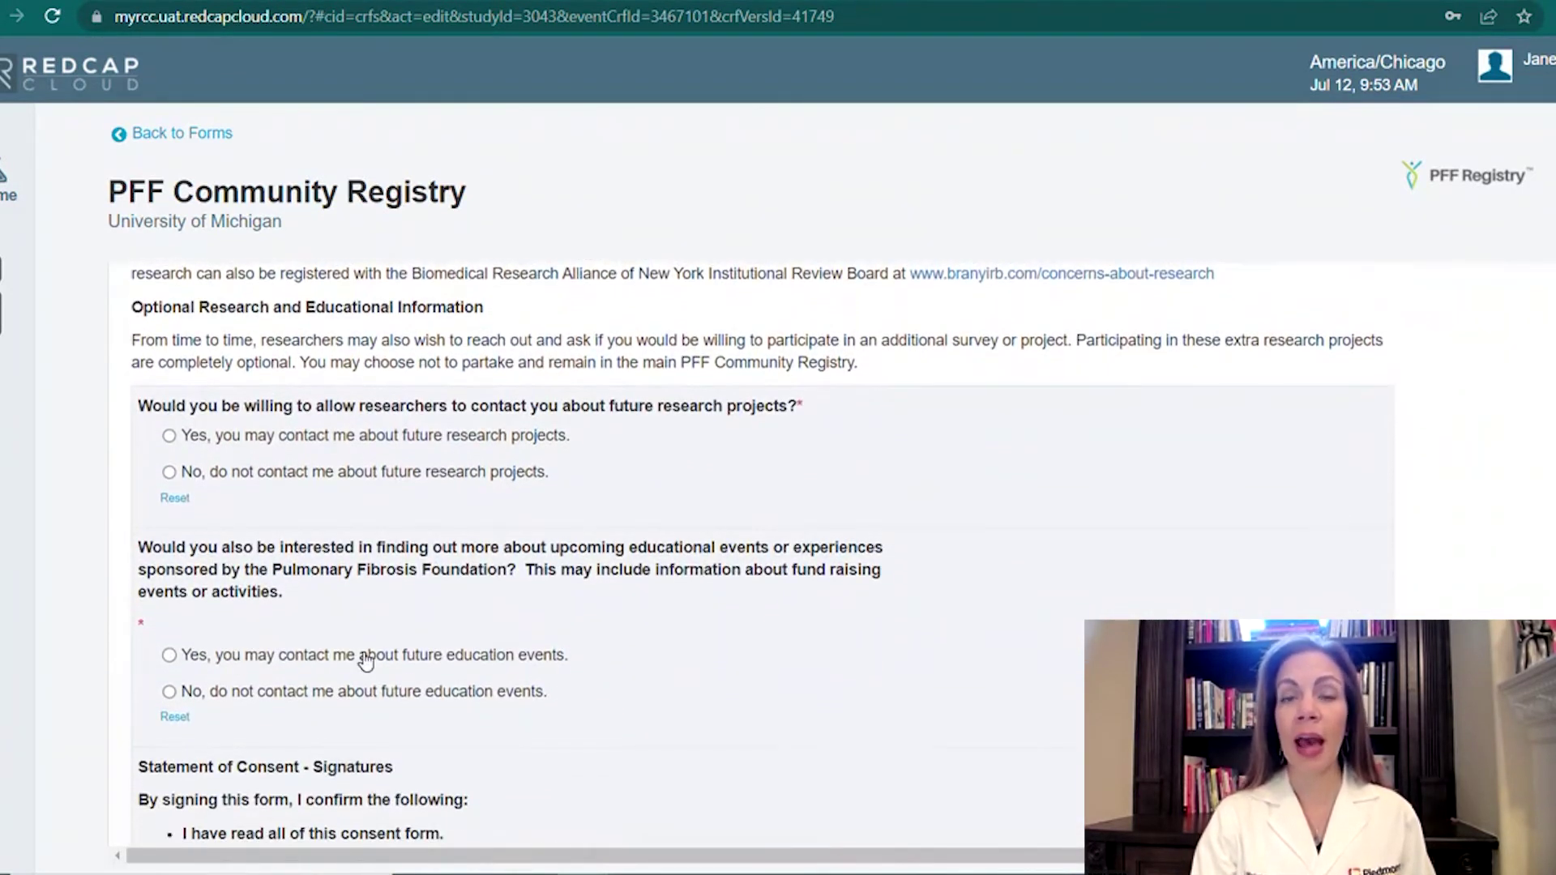
{"action": "scroll", "coordinate": [366, 659], "scroll_direction": "down", "scroll_amount": 2}
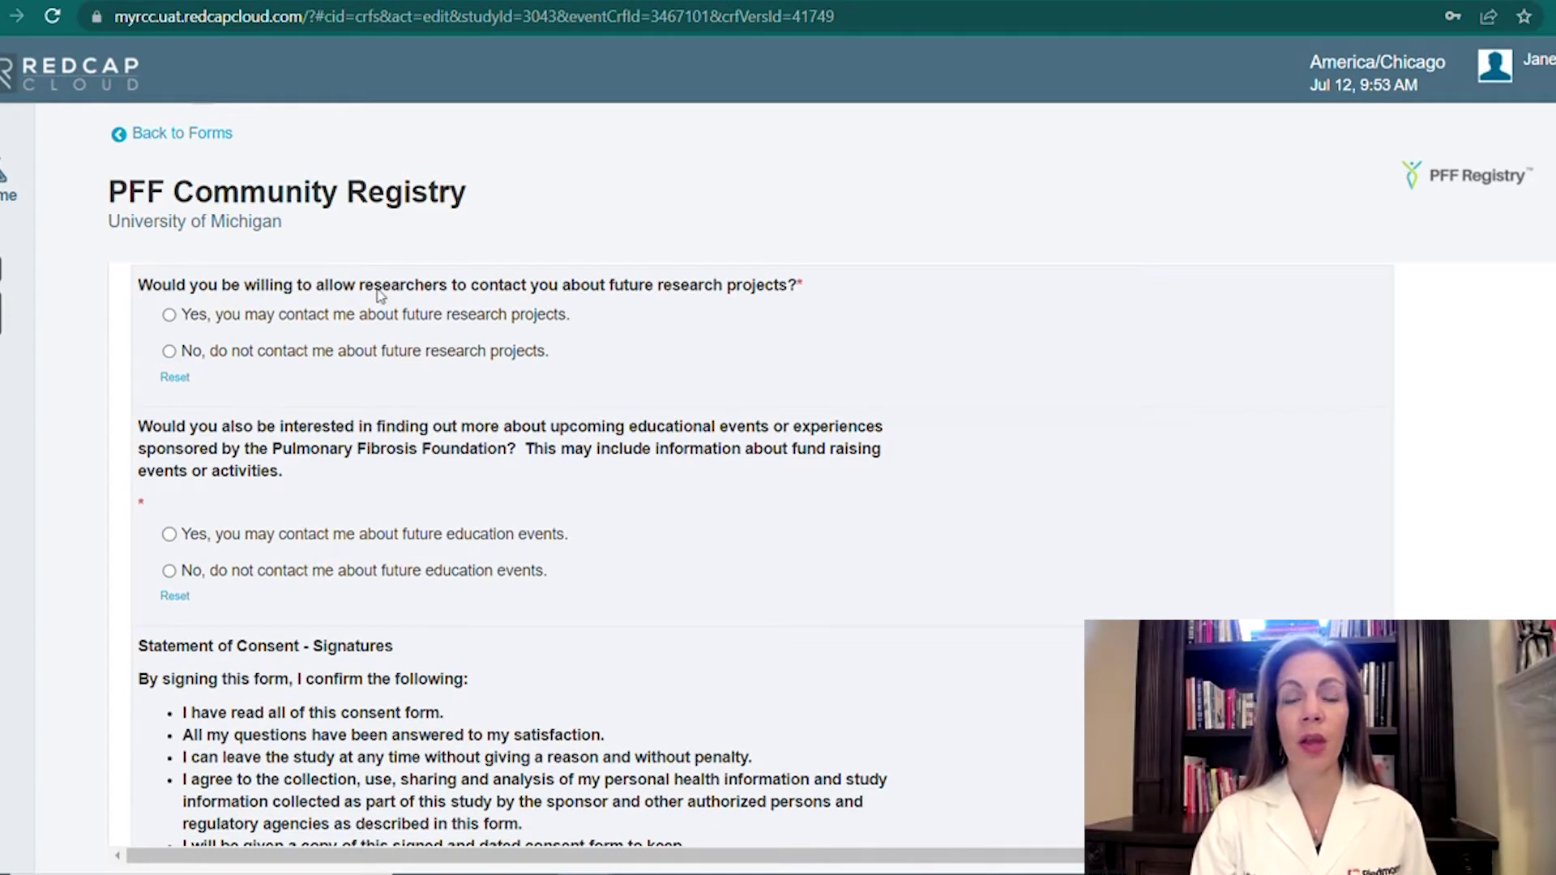
{"action": "left_click", "coordinate": [170, 316]}
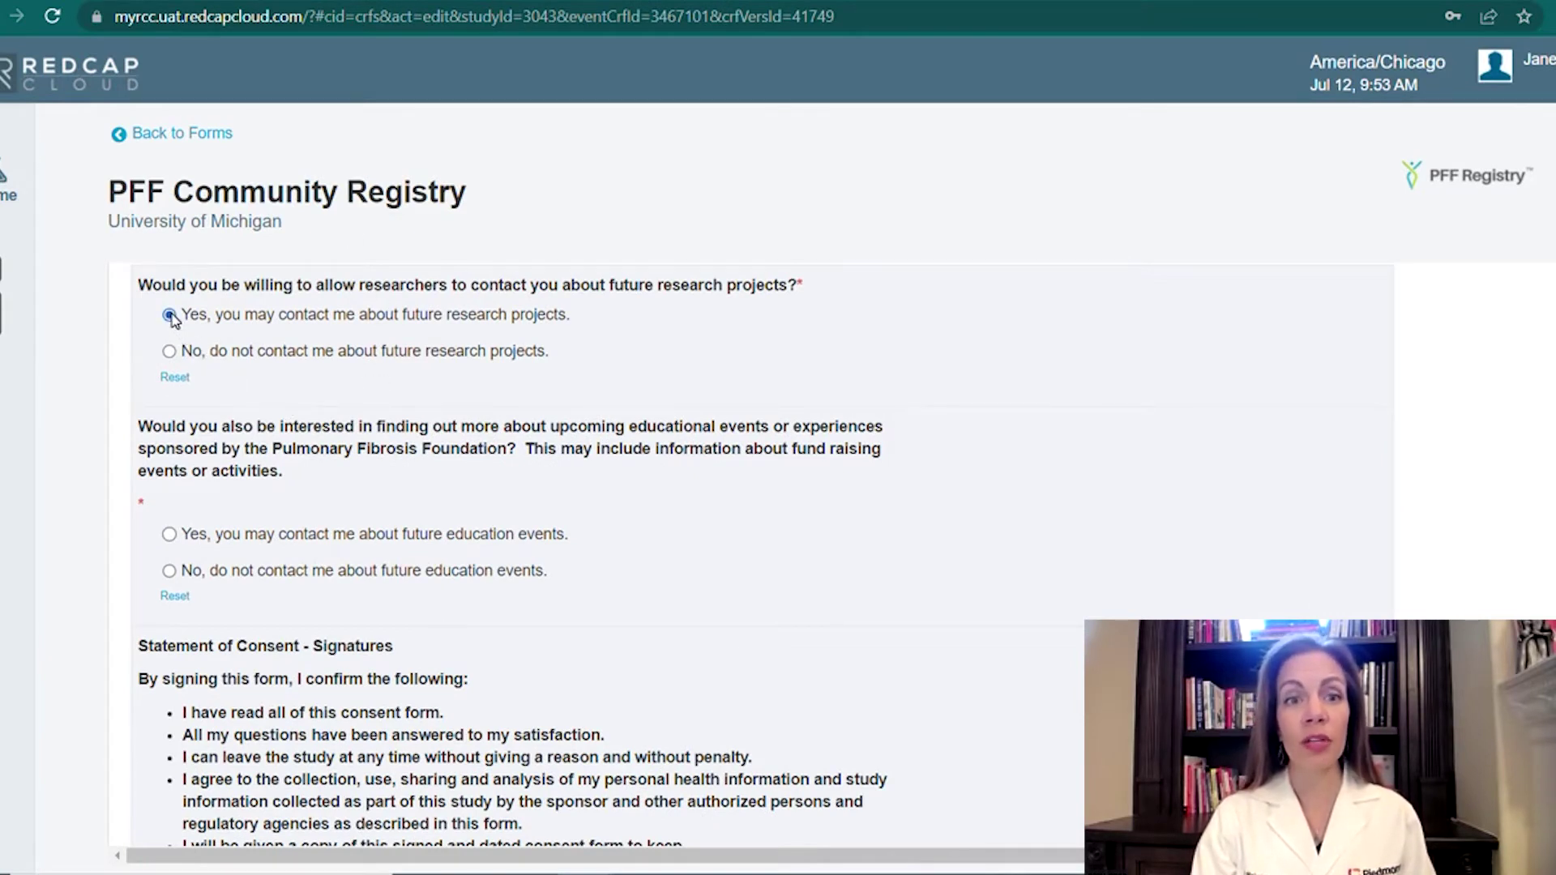
{"action": "left_click", "coordinate": [171, 353]}
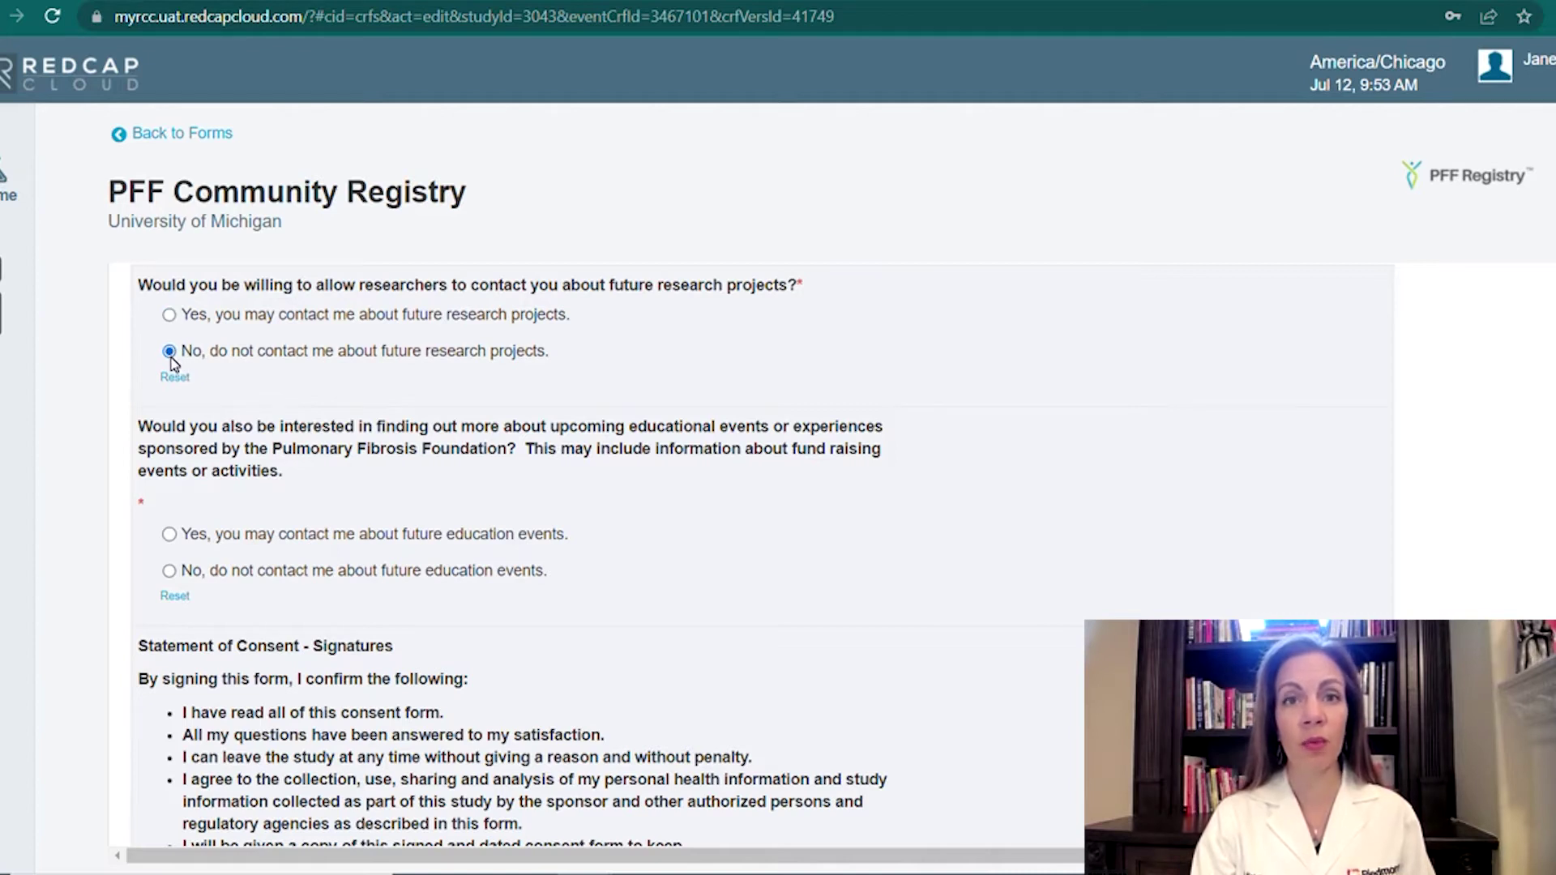
{"action": "left_click", "coordinate": [169, 315]}
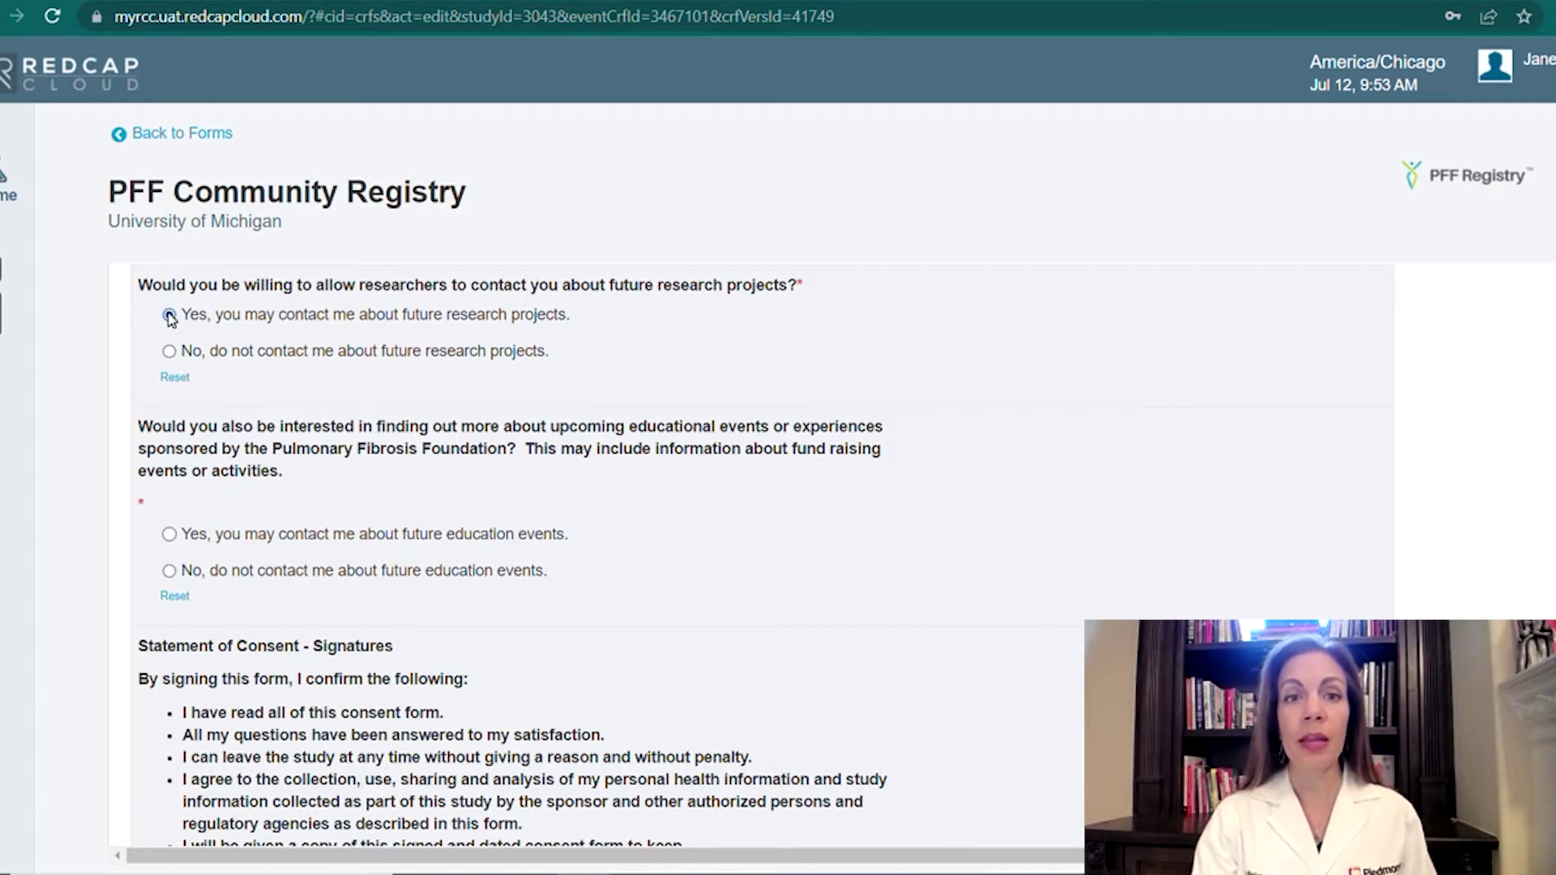
{"action": "left_click", "coordinate": [169, 536]}
{"action": "left_click", "coordinate": [170, 572]}
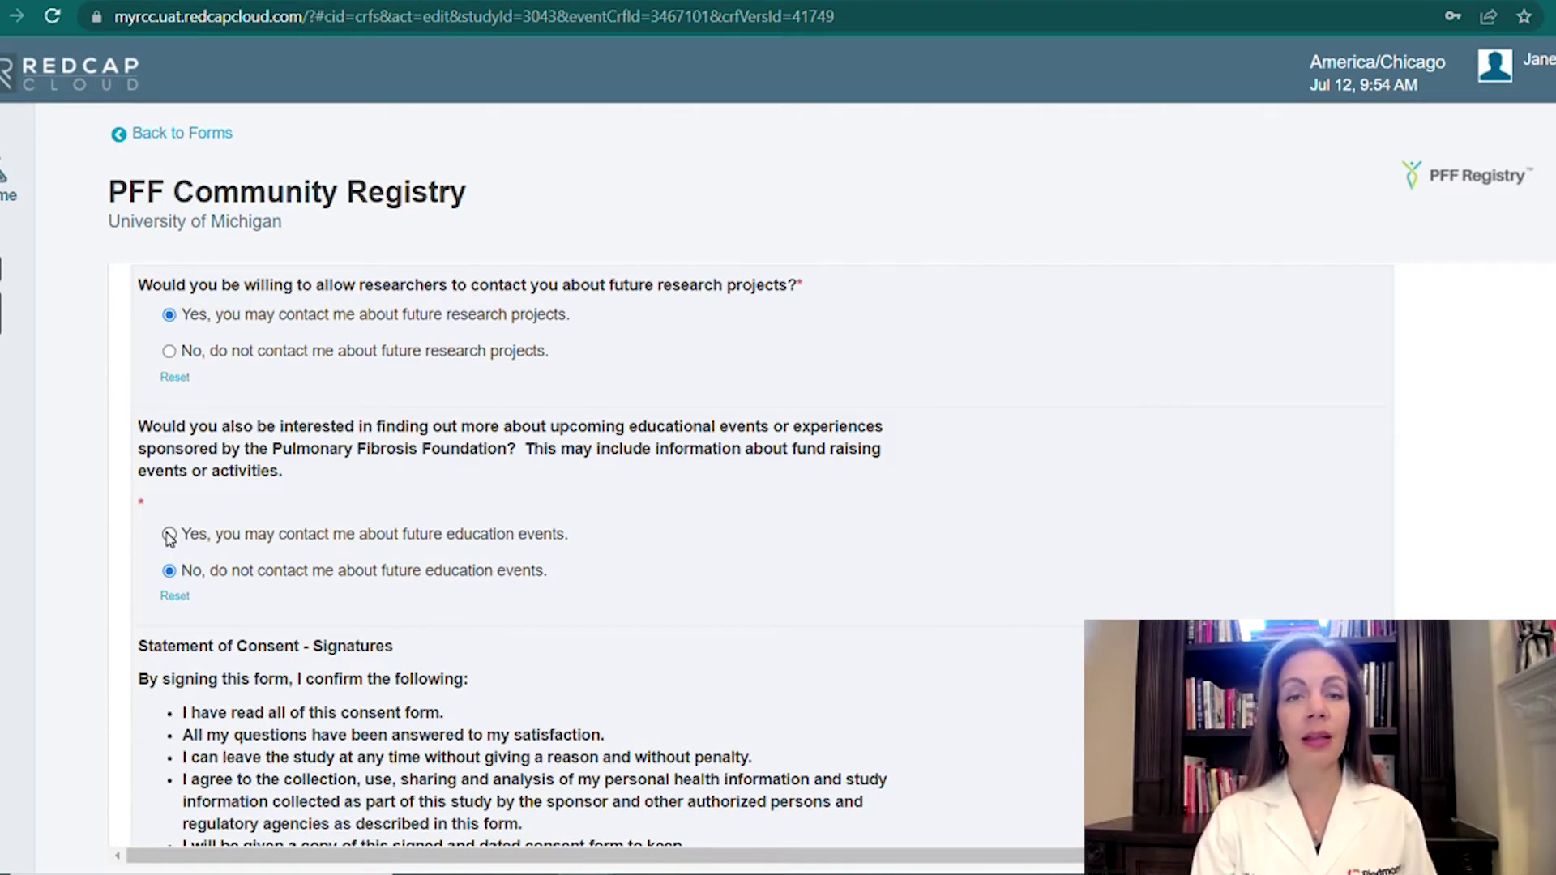
{"action": "left_click", "coordinate": [169, 536]}
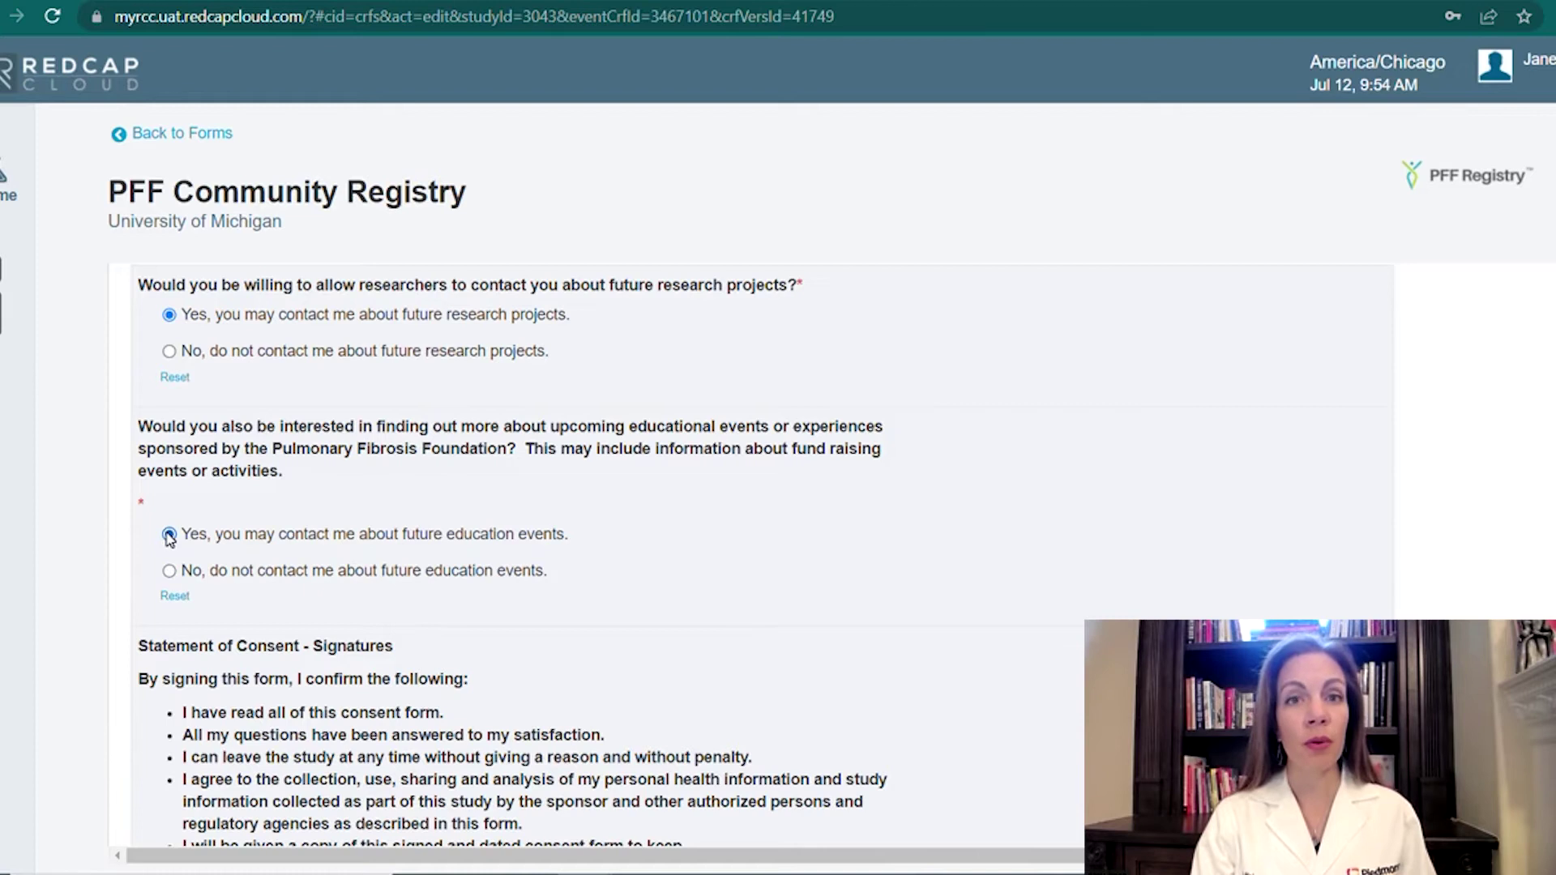
Answer Yes to voluntarily participating in the study.
{"action": "scroll", "coordinate": [169, 536], "scroll_direction": "down", "scroll_amount": 3}
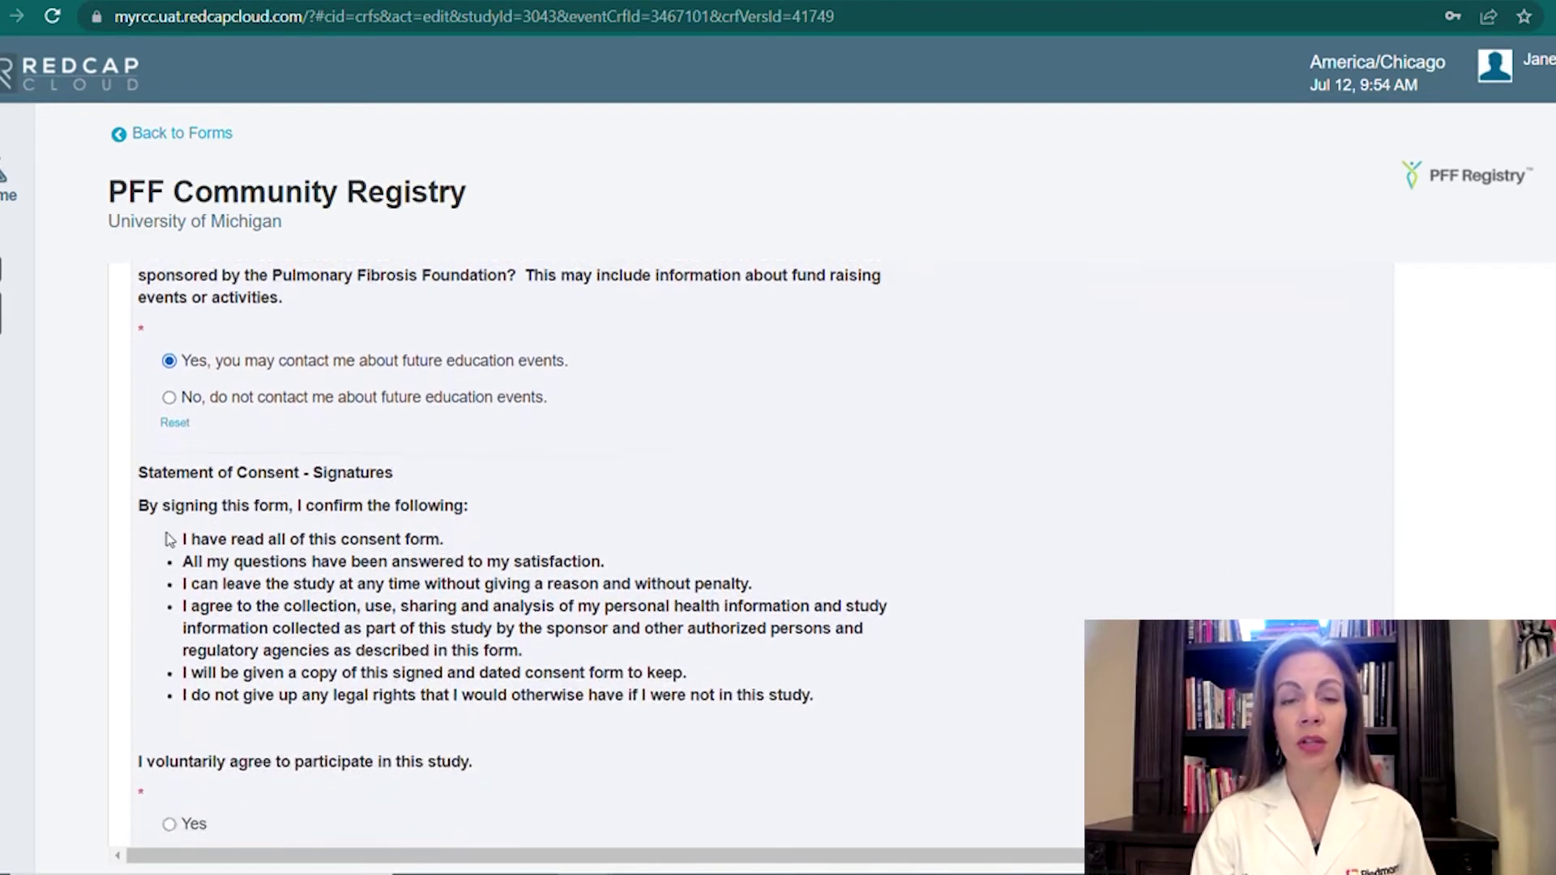
{"action": "scroll", "coordinate": [169, 539], "scroll_direction": "down", "scroll_amount": 1}
{"action": "scroll", "coordinate": [169, 539], "scroll_direction": "down", "scroll_amount": 1}
{"action": "scroll", "coordinate": [170, 539], "scroll_direction": "down", "scroll_amount": 1}
{"action": "scroll", "coordinate": [170, 539], "scroll_direction": "down", "scroll_amount": 1}
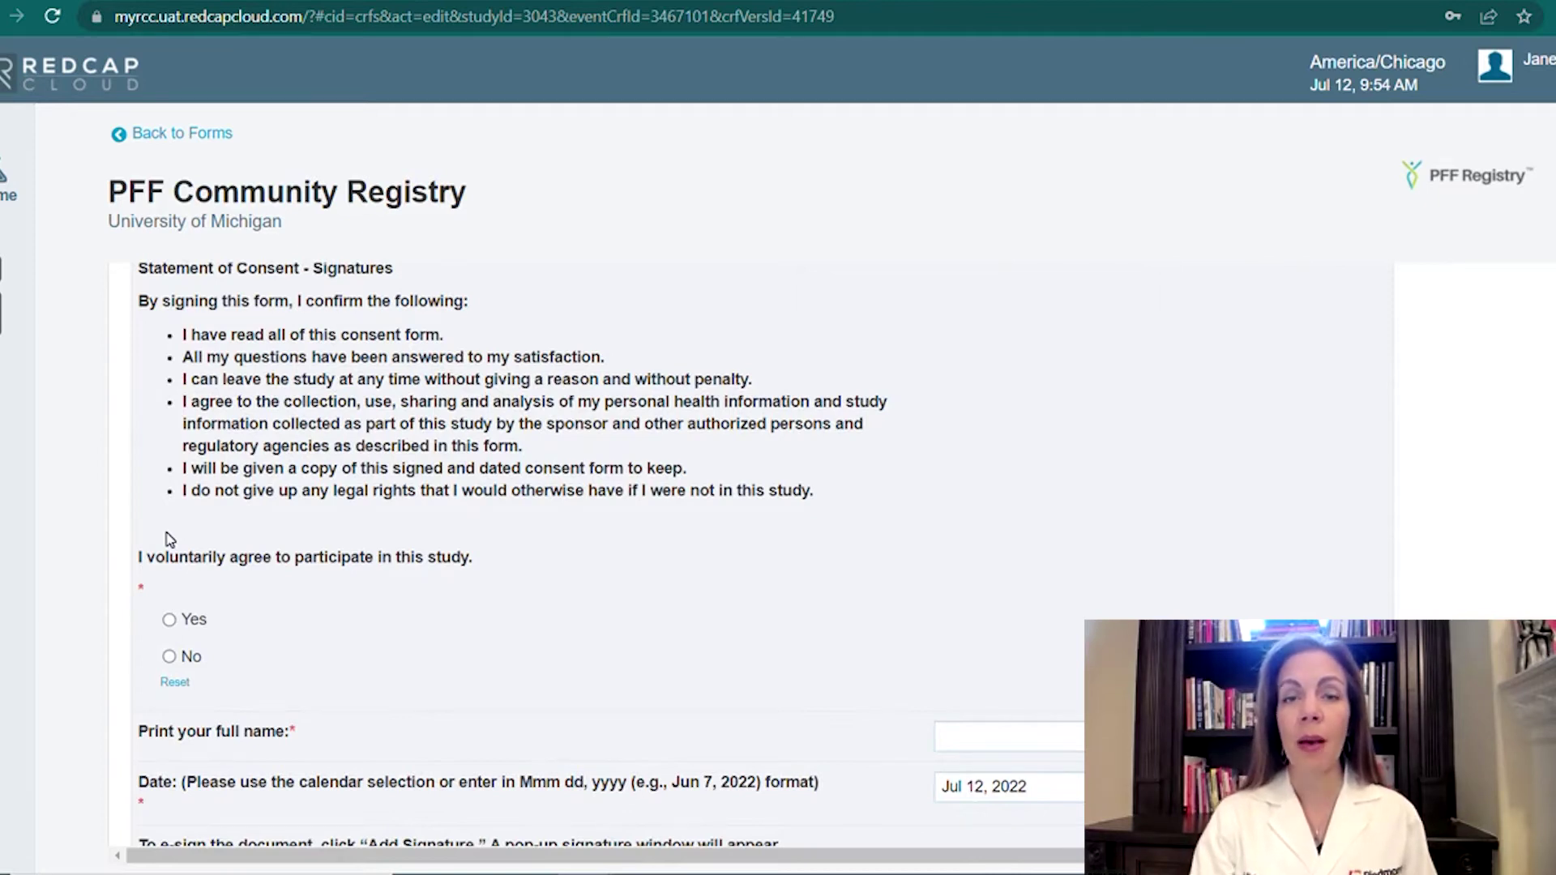
{"action": "left_click", "coordinate": [169, 621]}
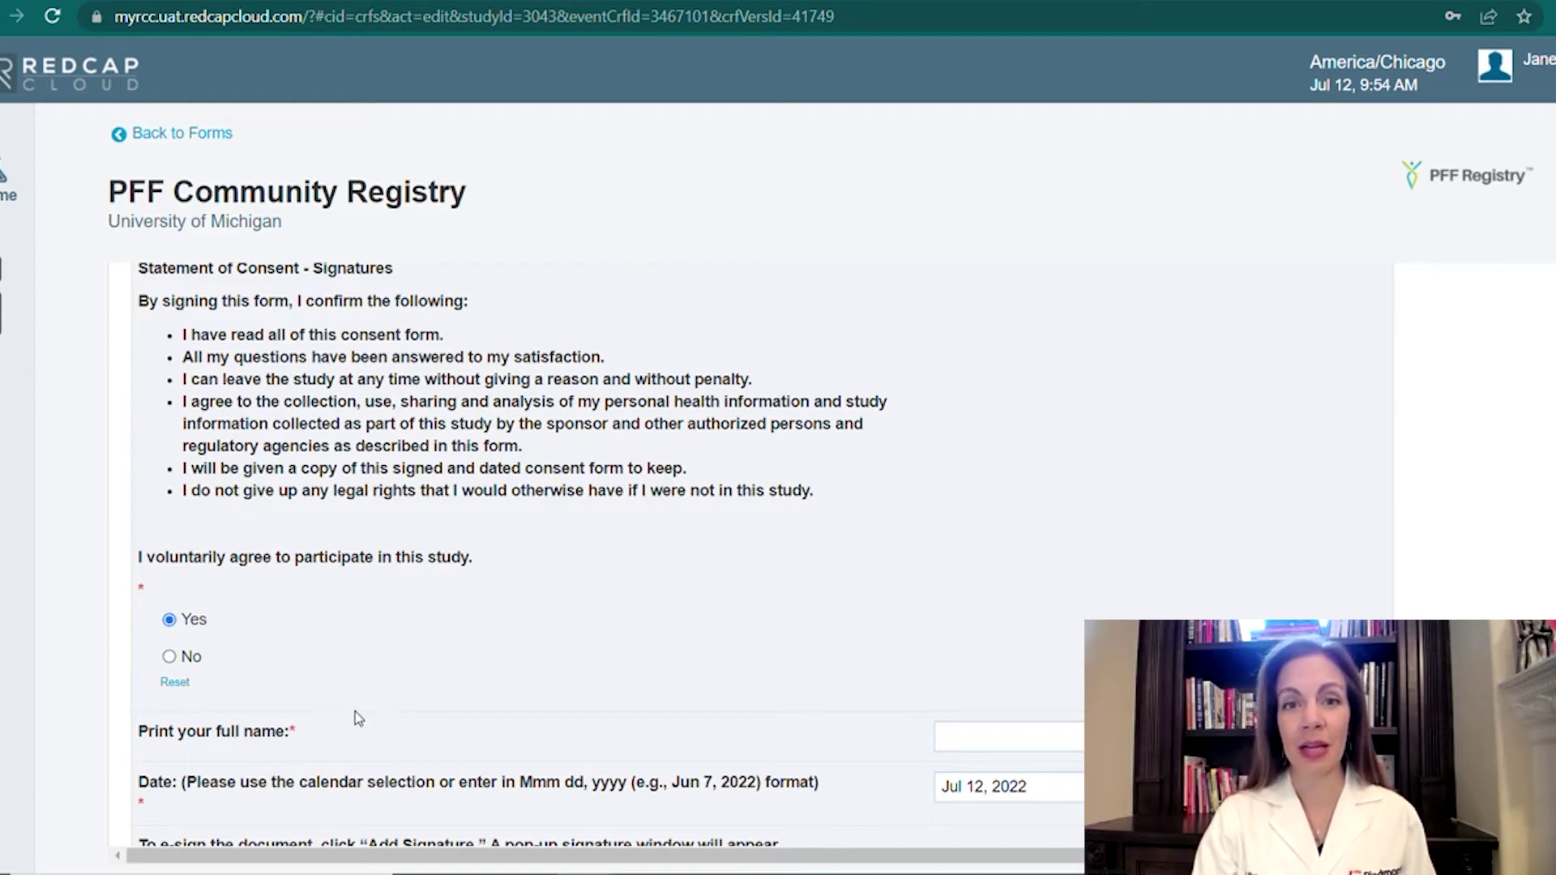
Enter the participant's full name in the 'Print your full name' field.
{"action": "scroll", "coordinate": [354, 732], "scroll_direction": "down", "scroll_amount": 3}
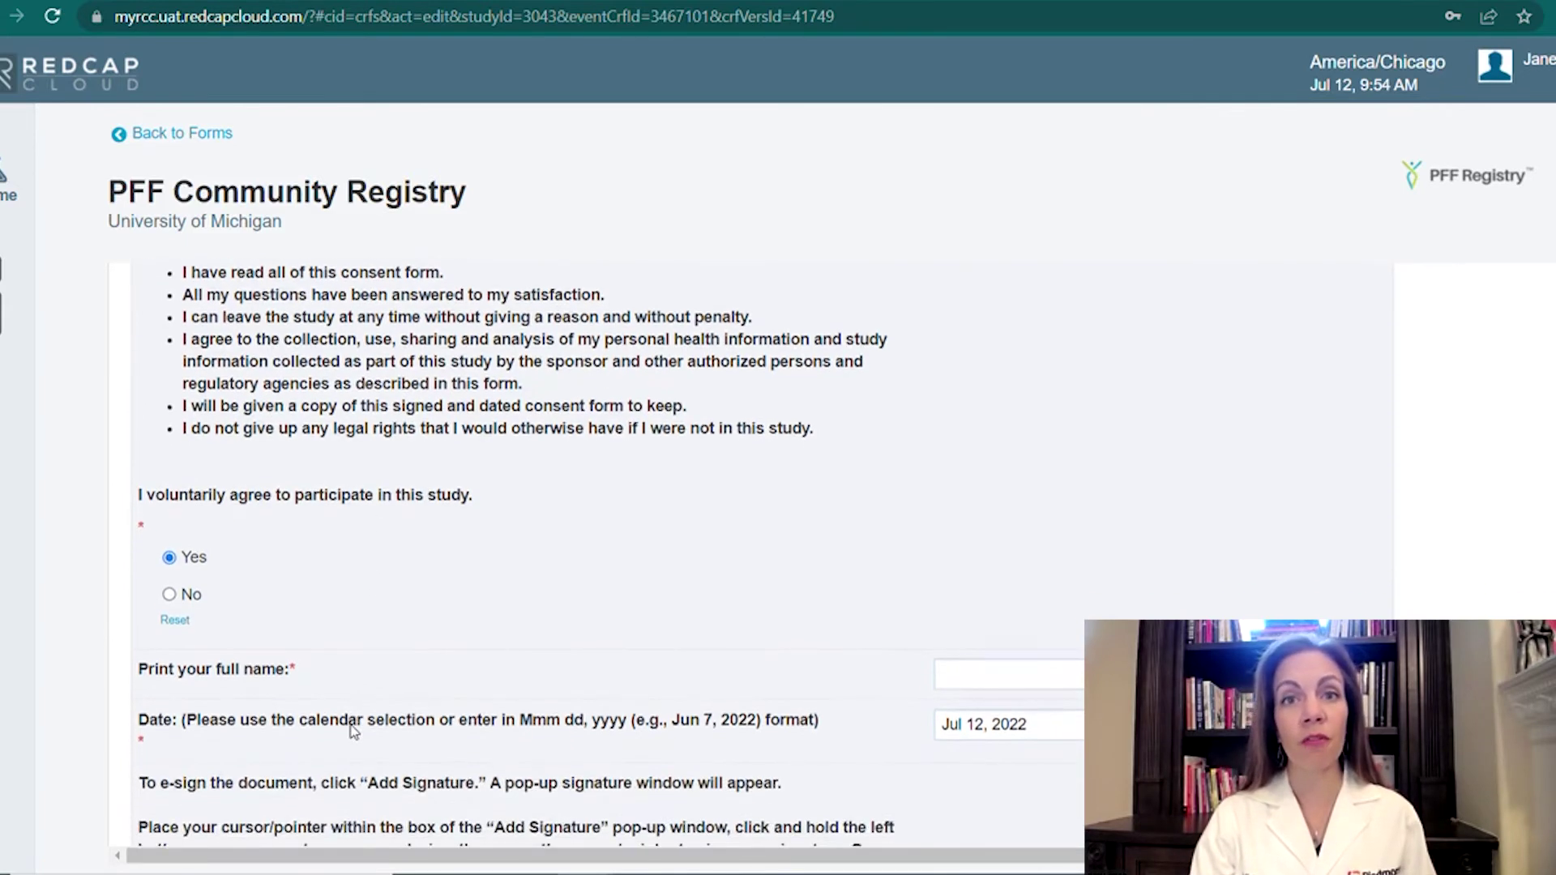
{"action": "scroll", "coordinate": [354, 732], "scroll_direction": "down", "scroll_amount": 3}
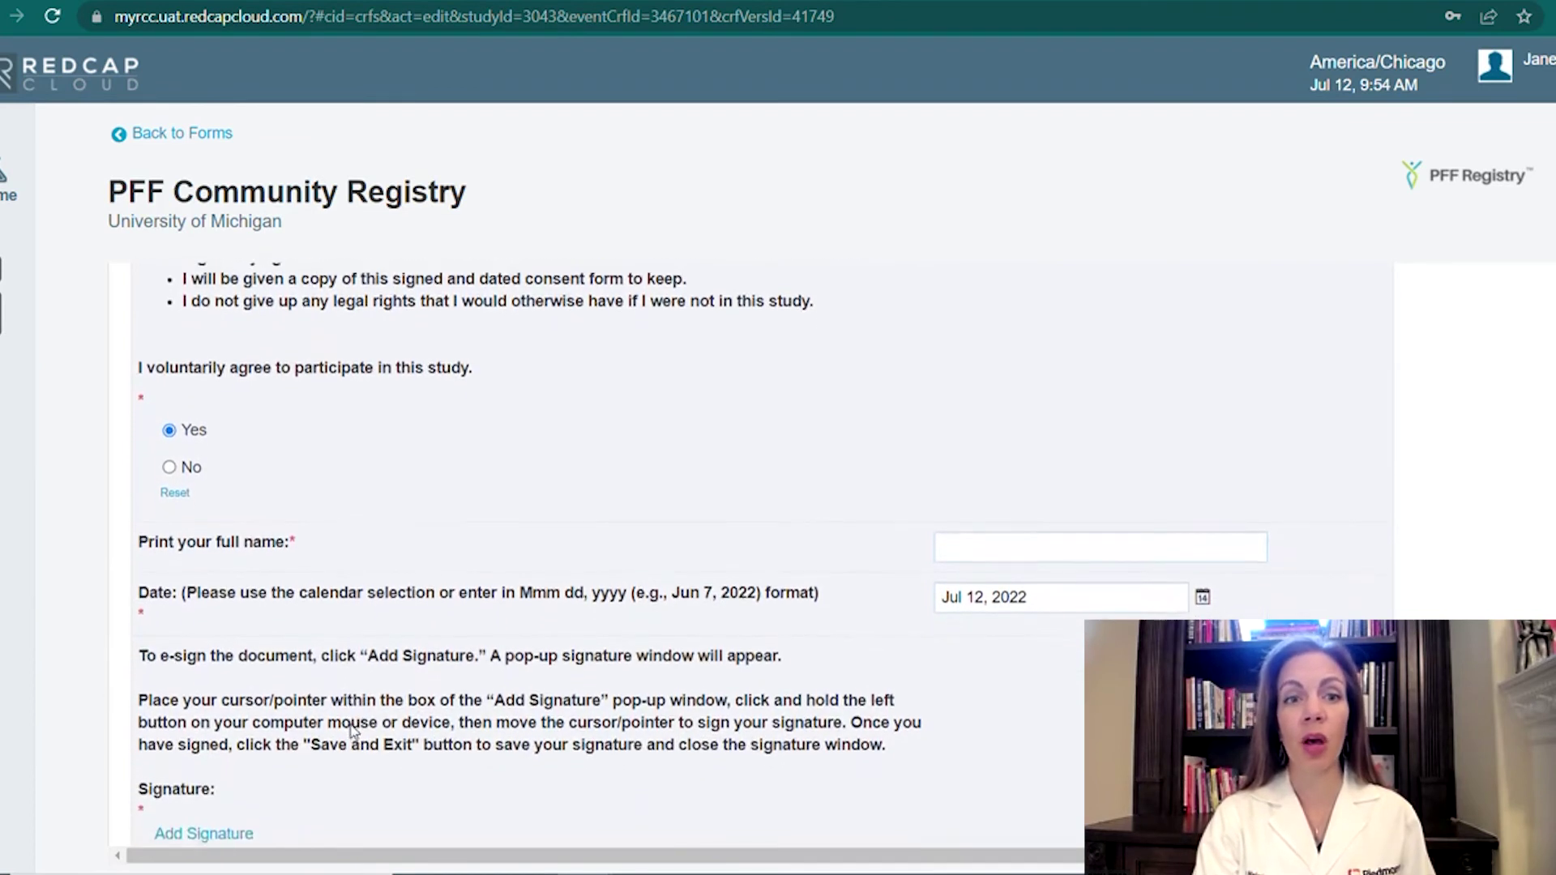
{"action": "scroll", "coordinate": [355, 732], "scroll_direction": "down", "scroll_amount": 2}
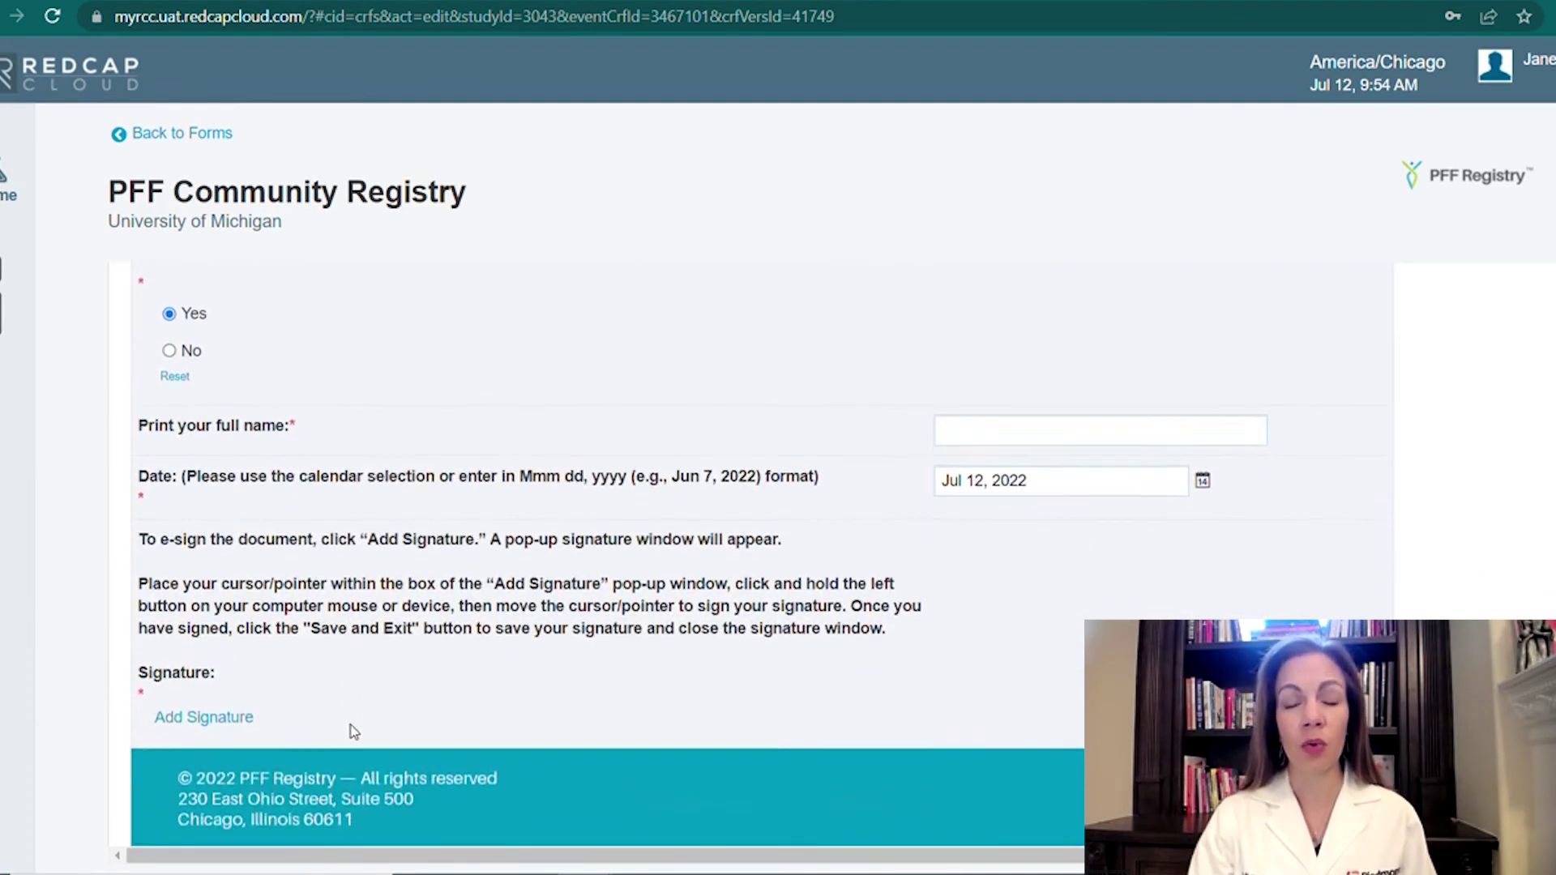
{"action": "left_click", "coordinate": [977, 409]}
{"action": "type", "text": "Jane Doe"}
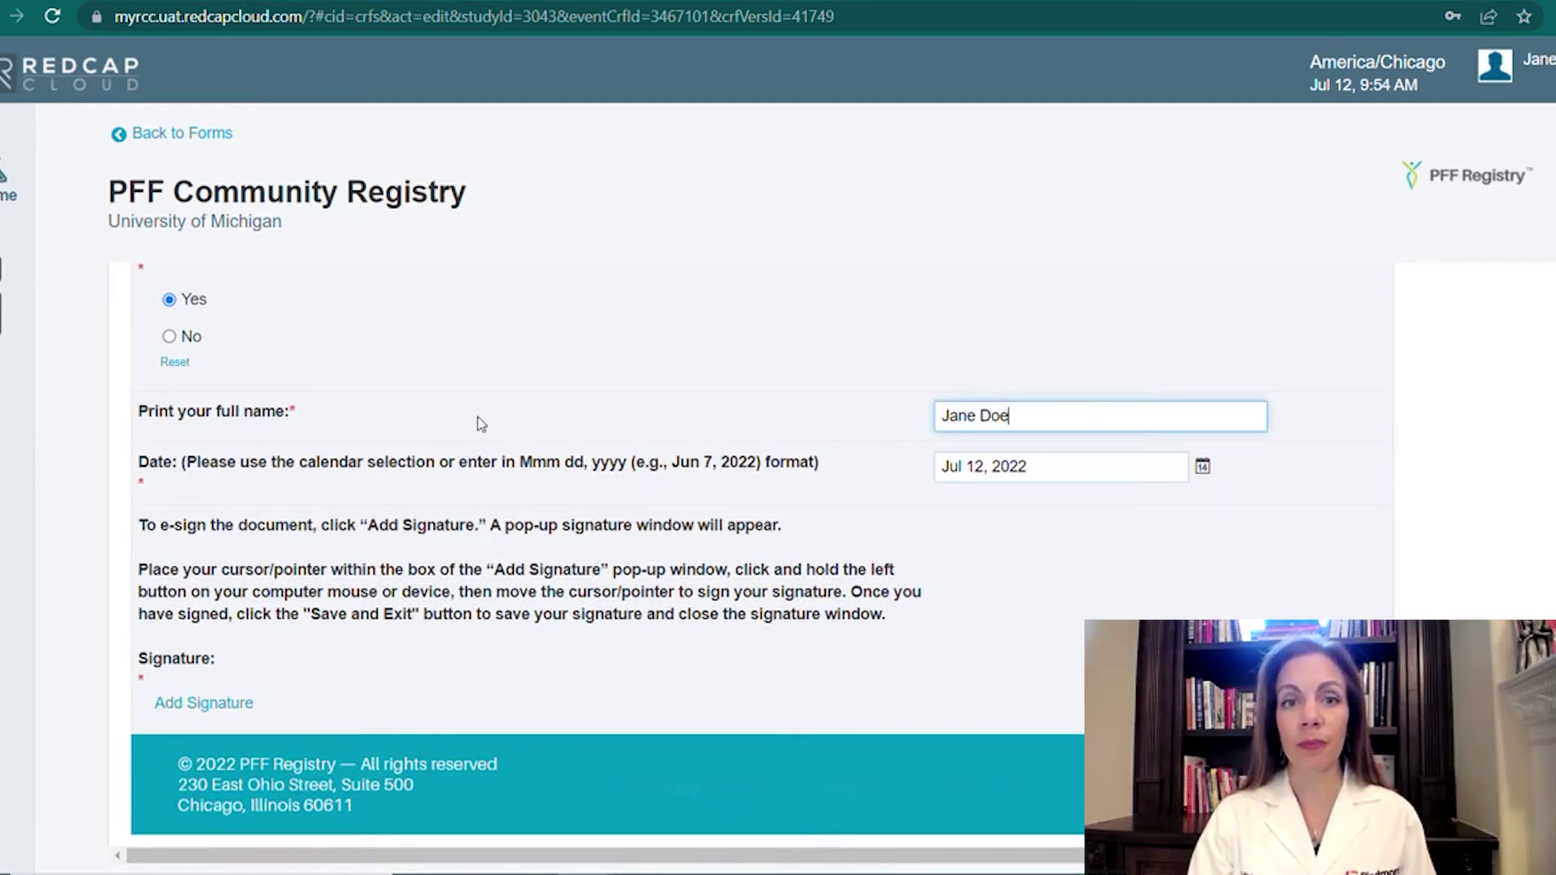
Draw the participant's signature in the enlarged signature pad, redoing it once, and save it.
{"action": "left_click", "coordinate": [215, 711]}
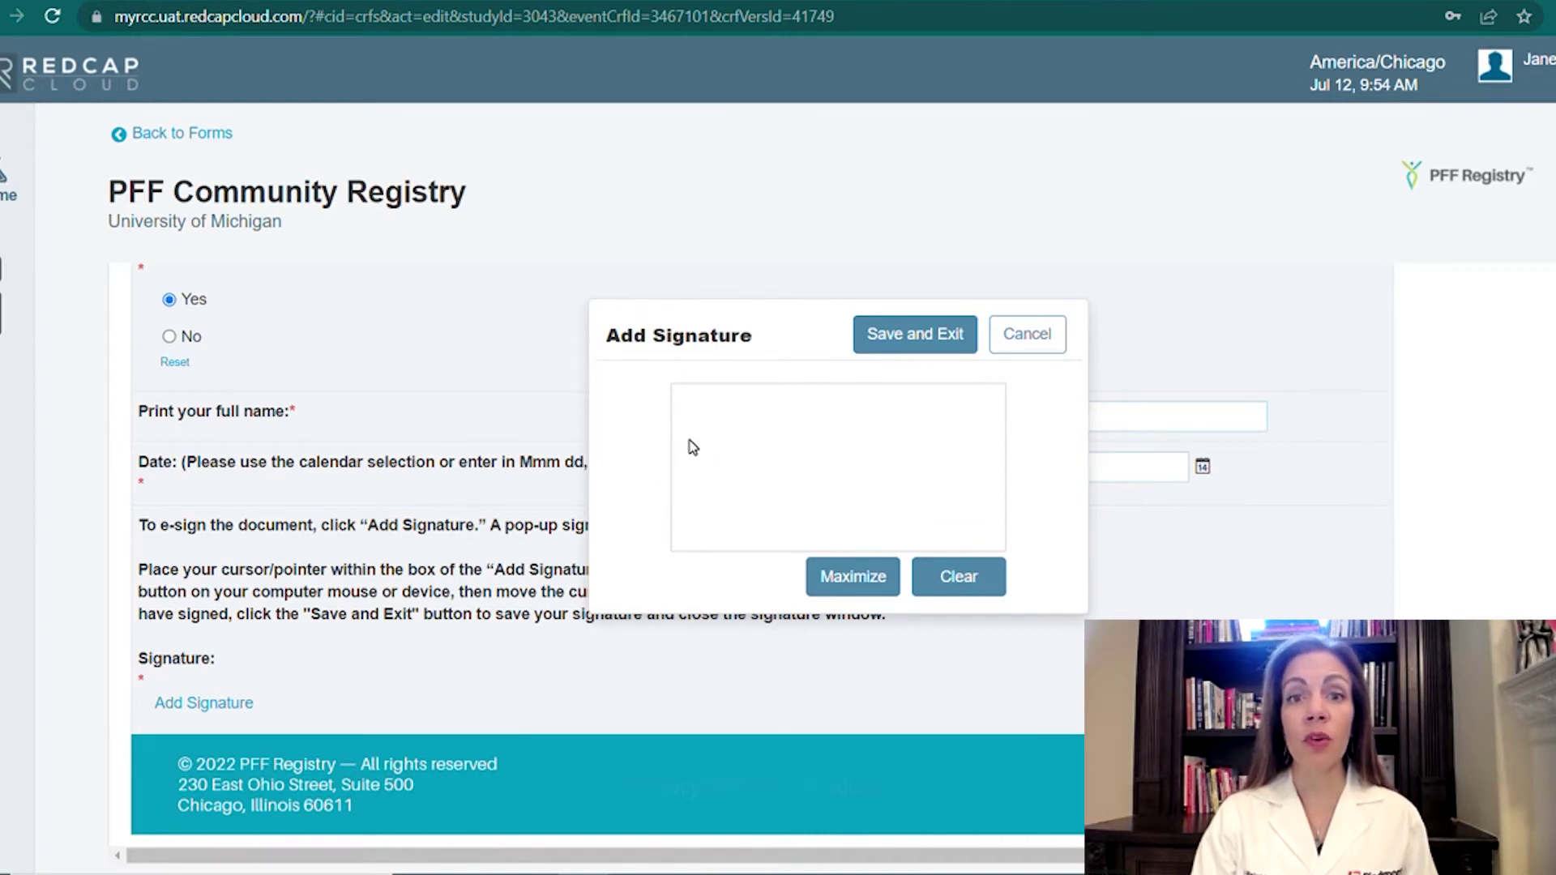
{"action": "mouse_move", "coordinate": [688, 438]}
{"action": "left_mouse_down"}
{"action": "mouse_move", "coordinate": [706, 420]}
{"action": "mouse_move", "coordinate": [693, 501]}
{"action": "mouse_move", "coordinate": [714, 474]}
{"action": "mouse_move", "coordinate": [744, 482]}
{"action": "mouse_move", "coordinate": [767, 459]}
{"action": "mouse_move", "coordinate": [762, 475]}
{"action": "mouse_move", "coordinate": [785, 463]}
{"action": "mouse_move", "coordinate": [782, 483]}
{"action": "left_mouse_up"}
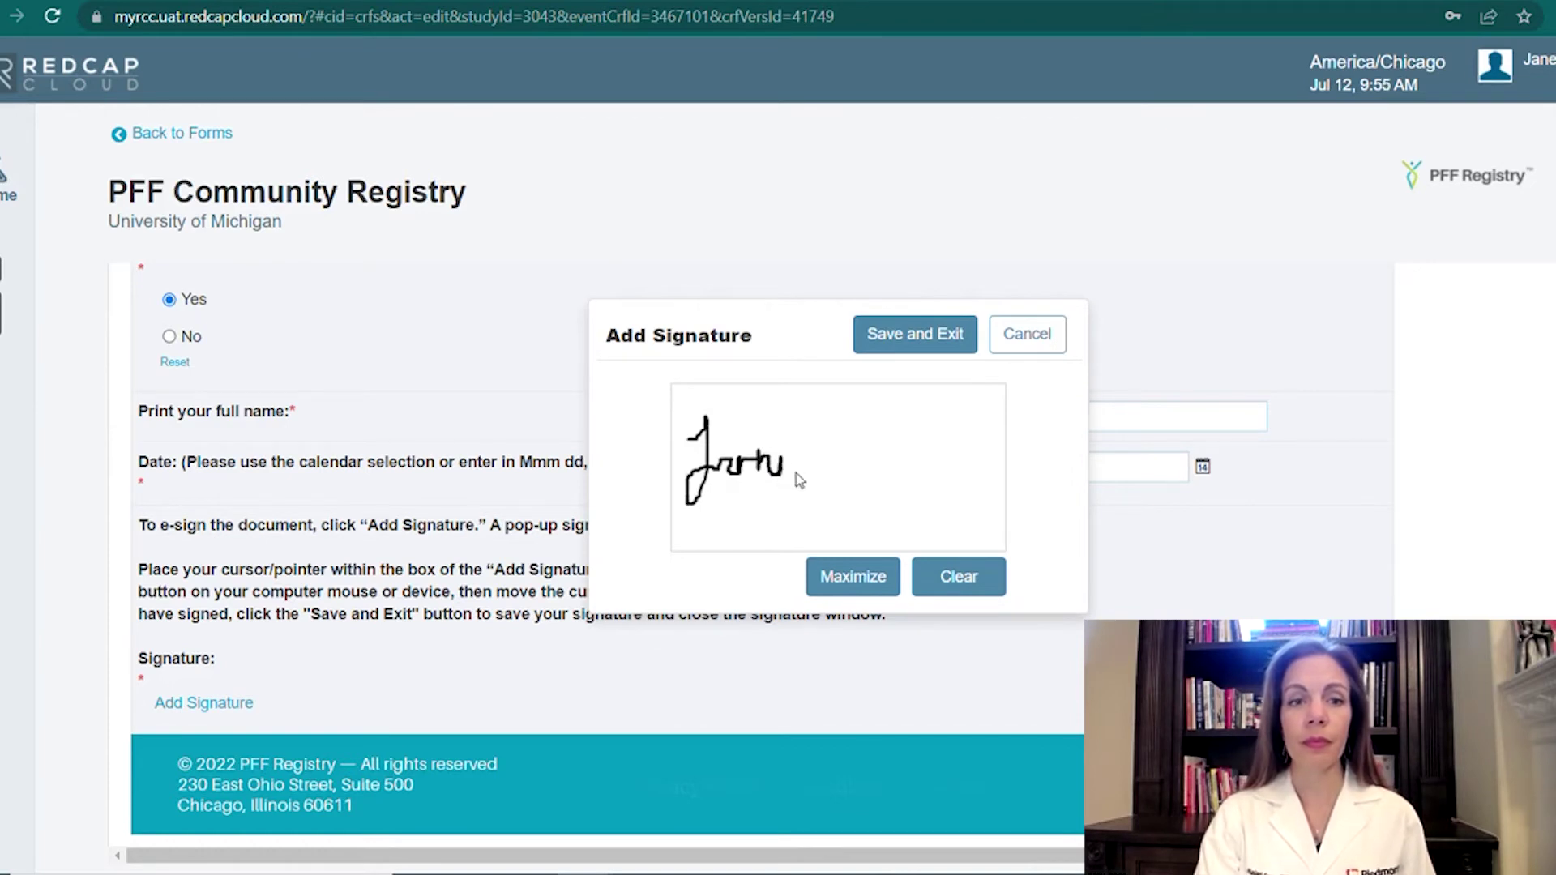
{"action": "left_click", "coordinate": [841, 582]}
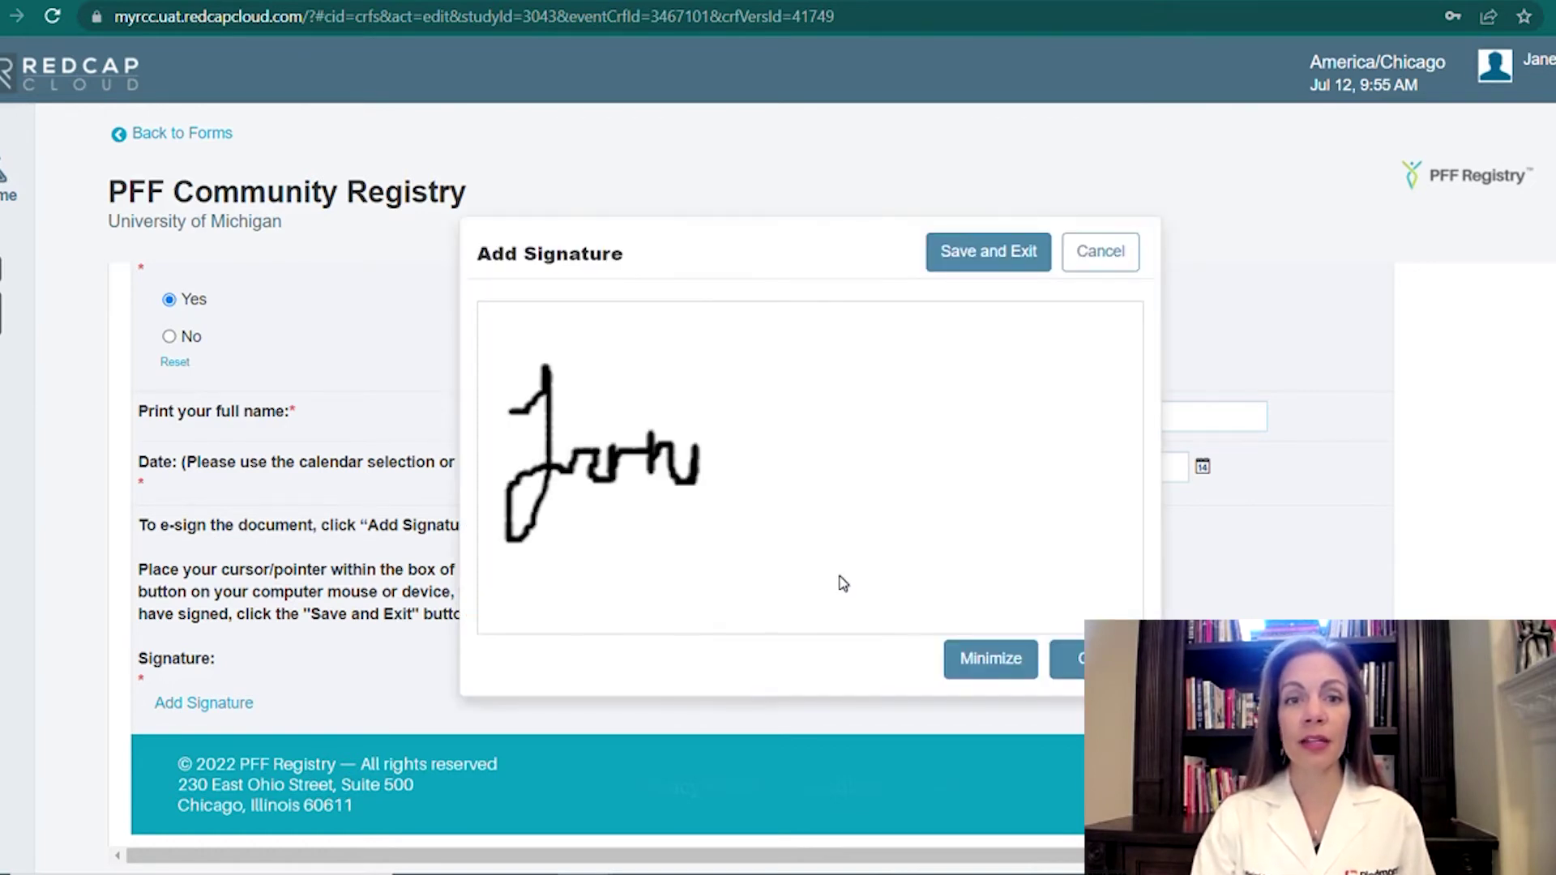
{"action": "mouse_move", "coordinate": [799, 372]}
{"action": "left_mouse_down"}
{"action": "mouse_move", "coordinate": [780, 443]}
{"action": "mouse_move", "coordinate": [803, 364]}
{"action": "mouse_move", "coordinate": [834, 445]}
{"action": "mouse_move", "coordinate": [776, 451]}
{"action": "mouse_move", "coordinate": [823, 450]}
{"action": "mouse_move", "coordinate": [849, 423]}
{"action": "mouse_move", "coordinate": [861, 460]}
{"action": "mouse_move", "coordinate": [880, 409]}
{"action": "mouse_move", "coordinate": [893, 451]}
{"action": "mouse_move", "coordinate": [908, 430]}
{"action": "left_mouse_up"}
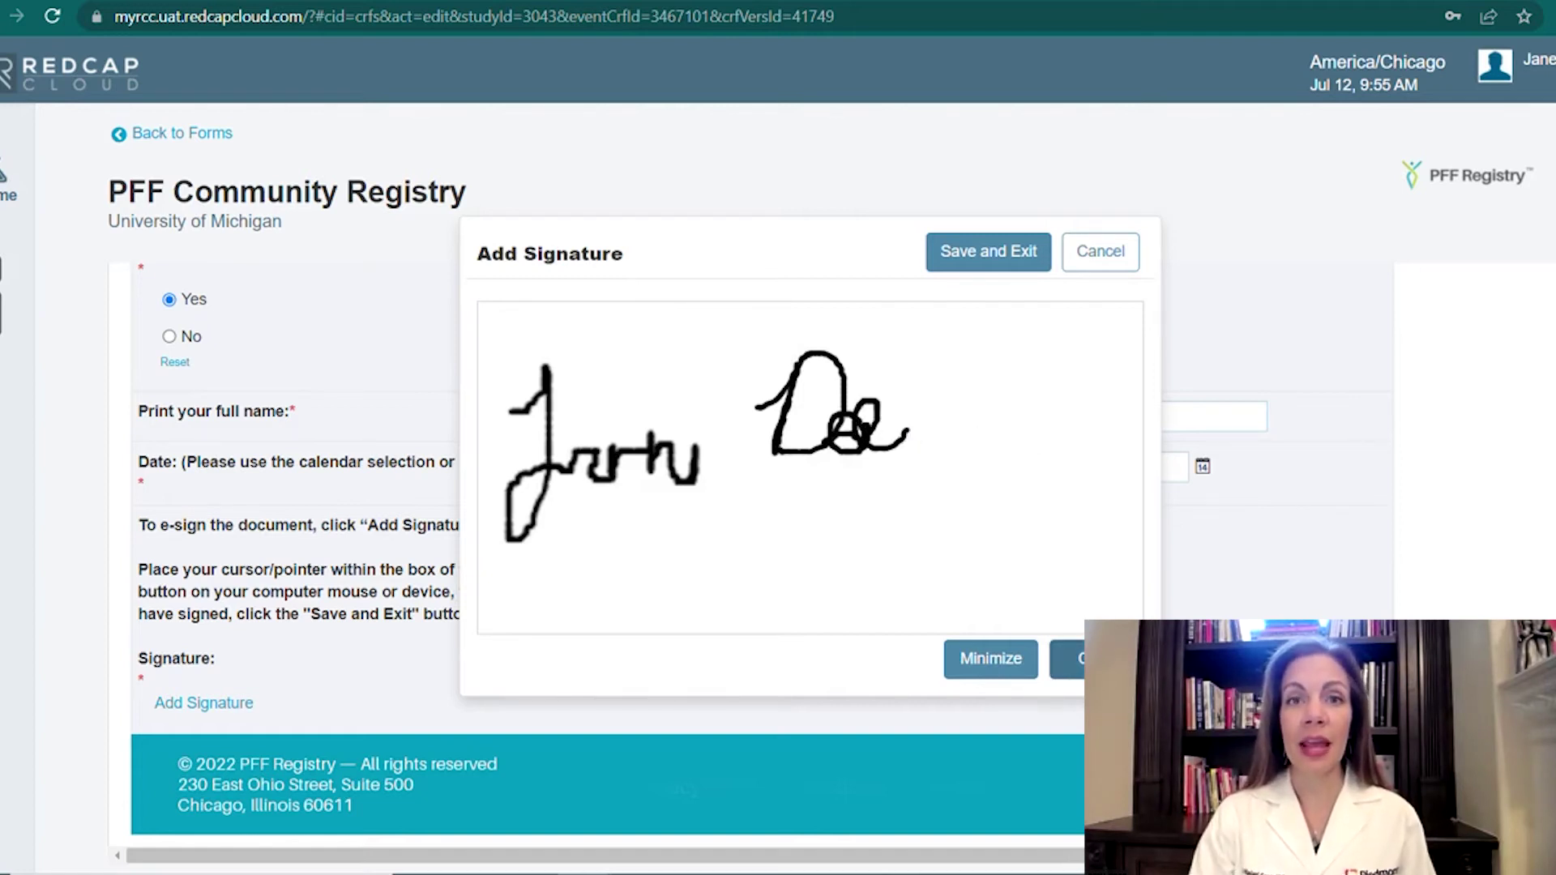
{"action": "left_click", "coordinate": [1069, 659]}
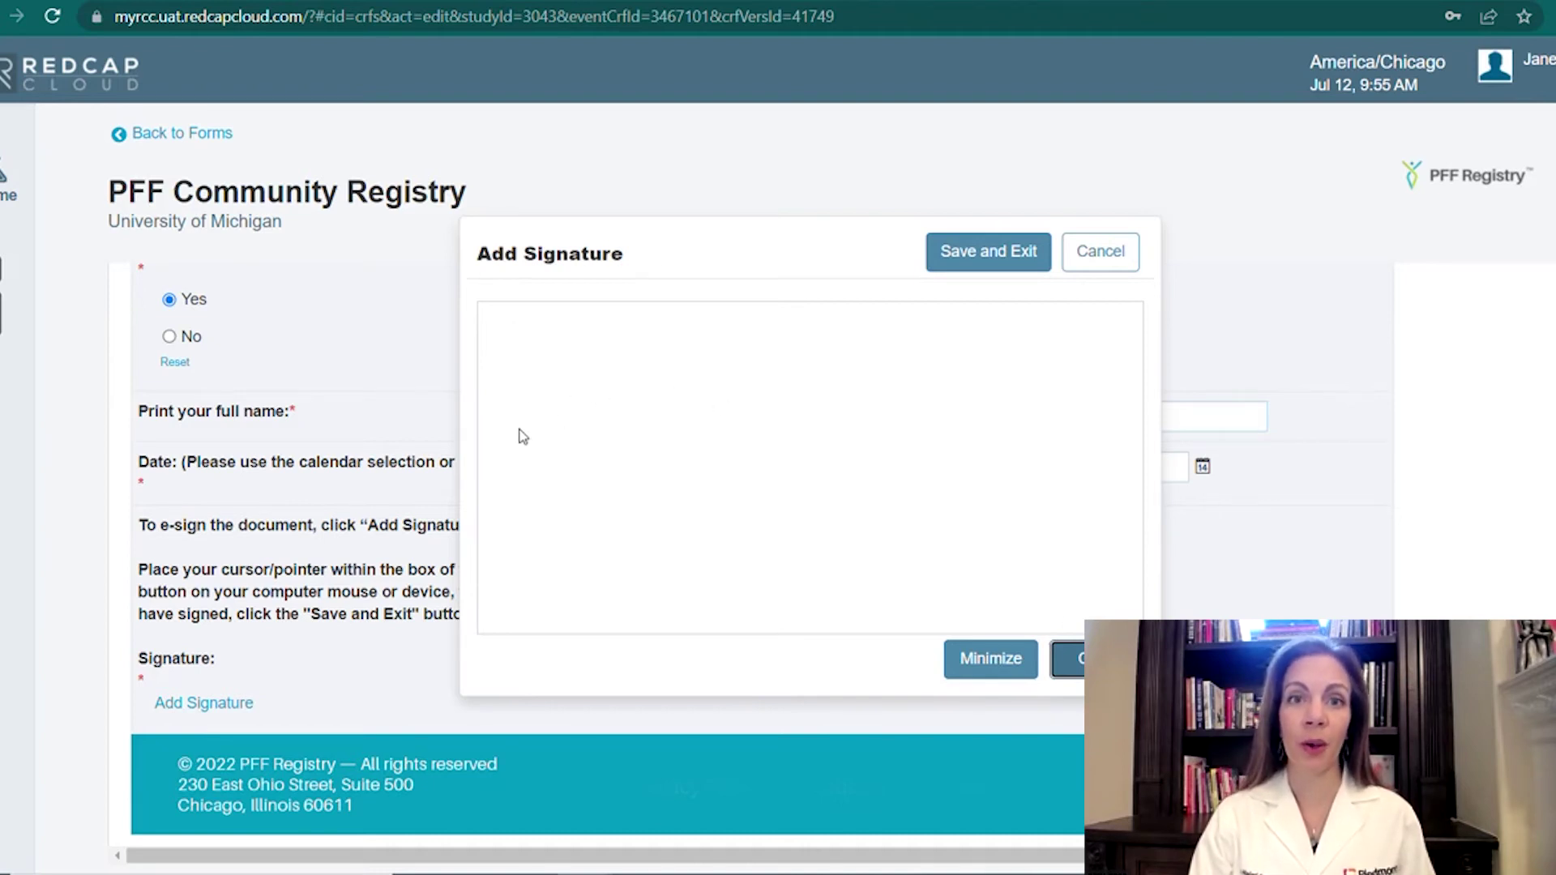
{"action": "mouse_move", "coordinate": [515, 434]}
{"action": "left_mouse_down"}
{"action": "mouse_move", "coordinate": [562, 410]}
{"action": "mouse_move", "coordinate": [546, 466]}
{"action": "mouse_move", "coordinate": [512, 492]}
{"action": "mouse_move", "coordinate": [552, 494]}
{"action": "mouse_move", "coordinate": [575, 462]}
{"action": "mouse_move", "coordinate": [559, 486]}
{"action": "mouse_move", "coordinate": [573, 472]}
{"action": "mouse_move", "coordinate": [606, 493]}
{"action": "mouse_move", "coordinate": [645, 459]}
{"action": "mouse_move", "coordinate": [668, 490]}
{"action": "mouse_move", "coordinate": [791, 393]}
{"action": "mouse_move", "coordinate": [762, 510]}
{"action": "left_mouse_up"}
{"action": "mouse_move", "coordinate": [792, 408]}
{"action": "left_mouse_down"}
{"action": "mouse_move", "coordinate": [814, 491]}
{"action": "mouse_move", "coordinate": [762, 496]}
{"action": "left_mouse_up"}
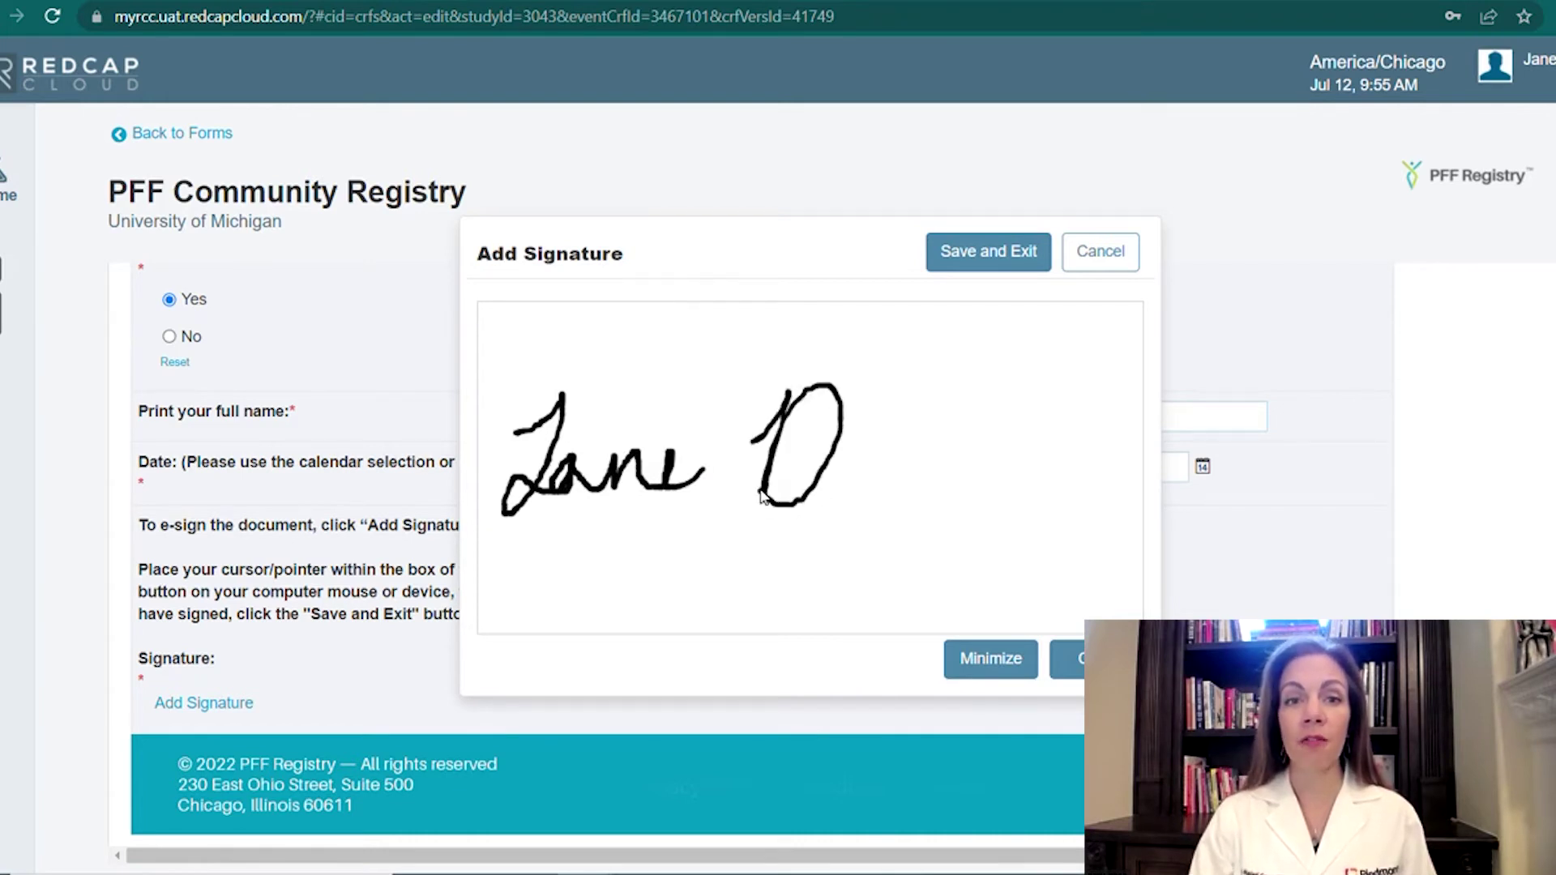
{"action": "mouse_move", "coordinate": [847, 448]}
{"action": "left_mouse_down"}
{"action": "mouse_move", "coordinate": [874, 456]}
{"action": "mouse_move", "coordinate": [866, 480]}
{"action": "mouse_move", "coordinate": [891, 474]}
{"action": "left_mouse_up"}
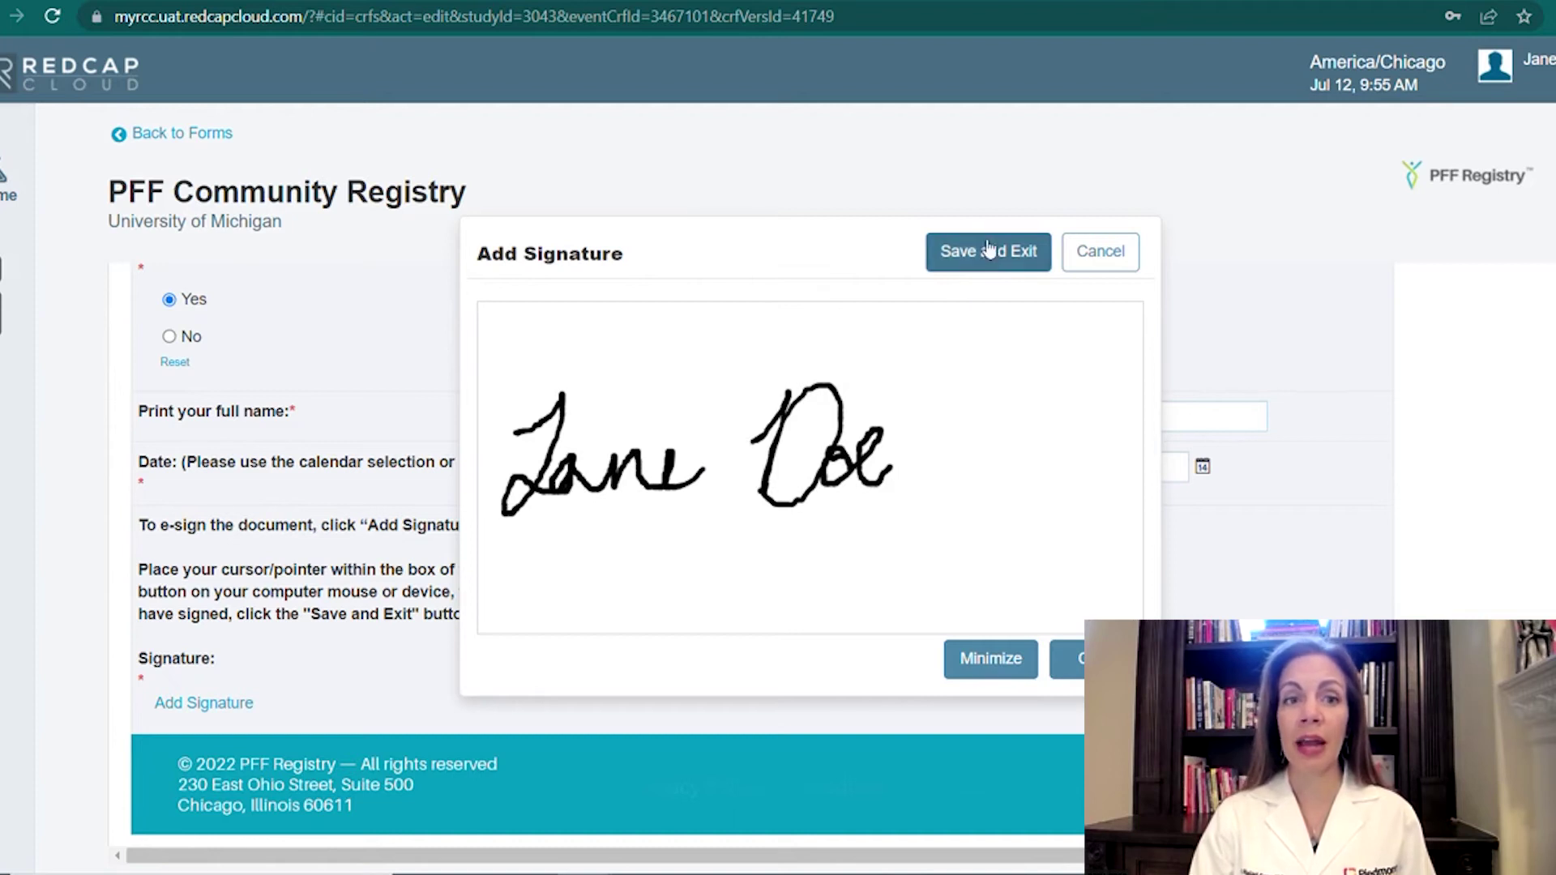
{"action": "left_click", "coordinate": [989, 247]}
Submit the signed Informed Consent form, confirming with Yes, and move on to Enrollment Status.
{"action": "scroll", "coordinate": [793, 630], "scroll_direction": "down", "scroll_amount": 3}
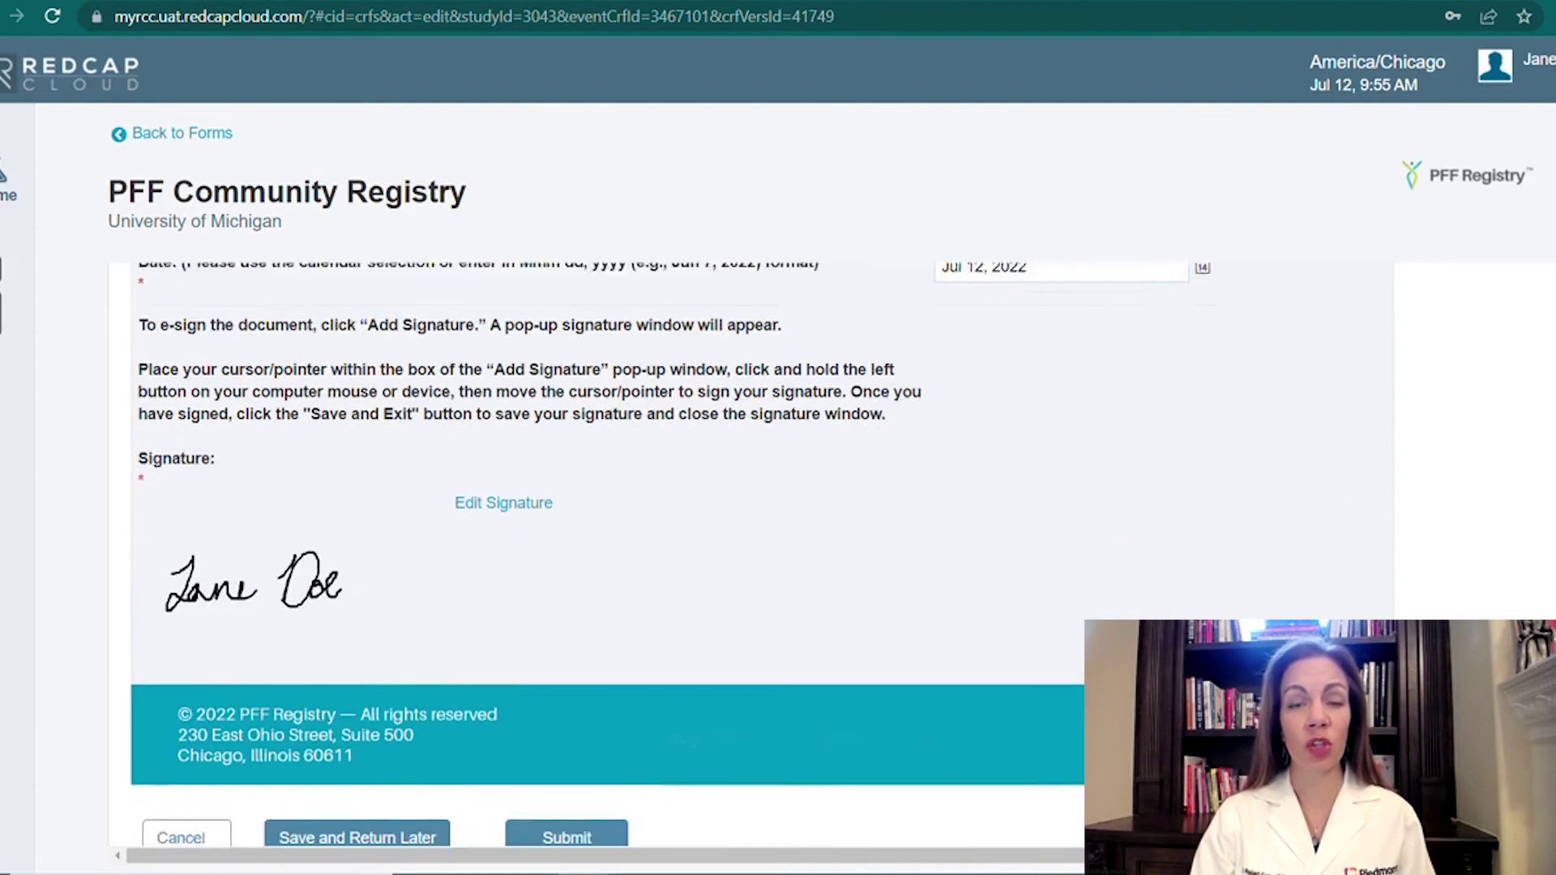
{"action": "left_click", "coordinate": [578, 792]}
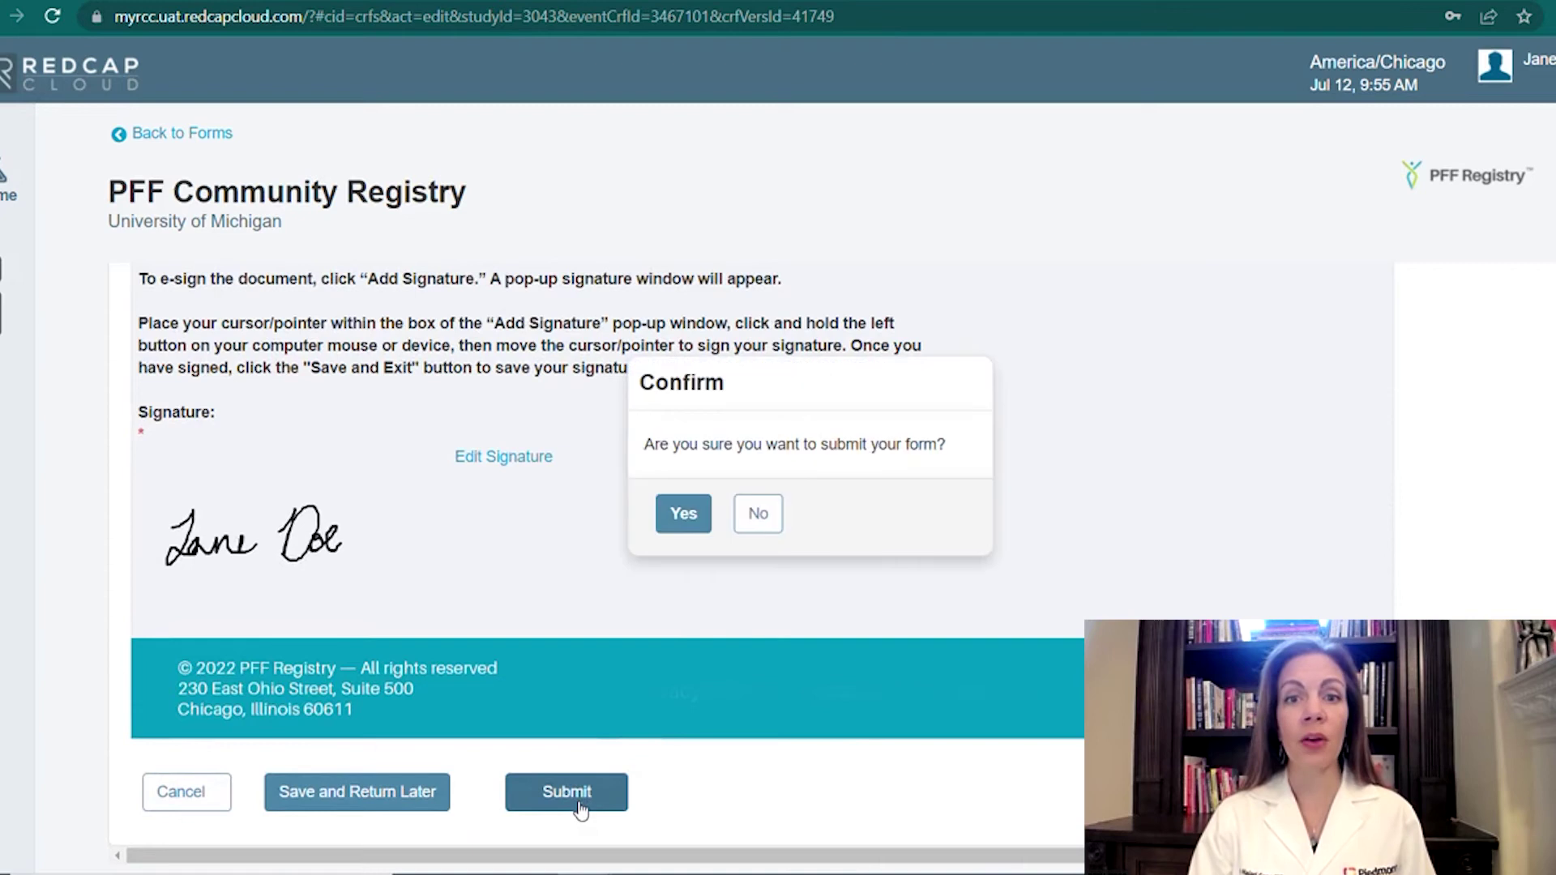
{"action": "left_click", "coordinate": [681, 519]}
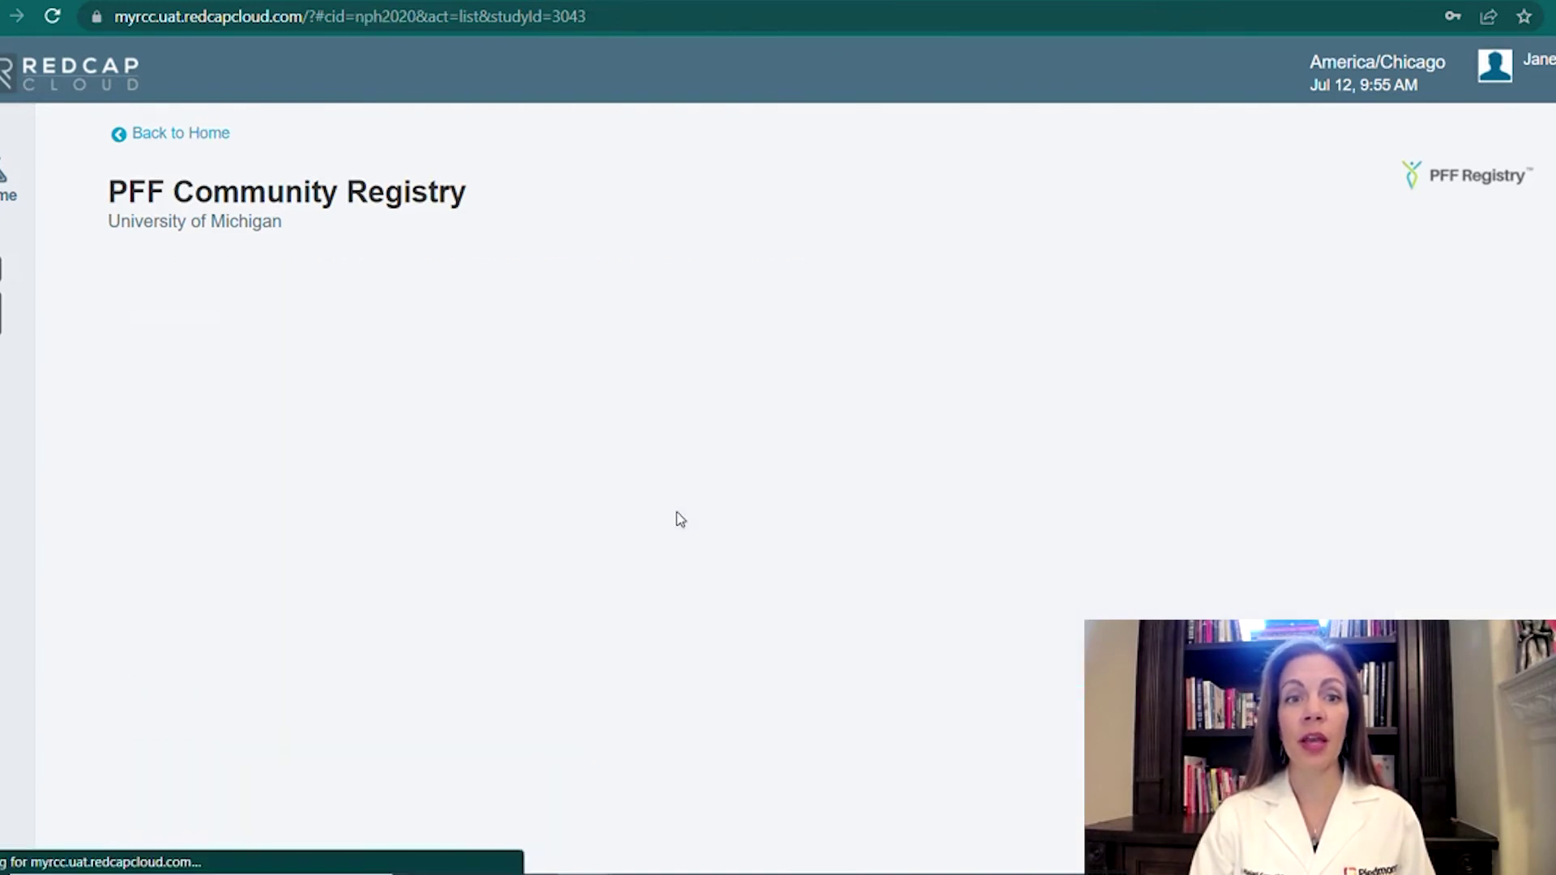
{"action": "scroll", "coordinate": [681, 519], "scroll_direction": "down", "scroll_amount": 1}
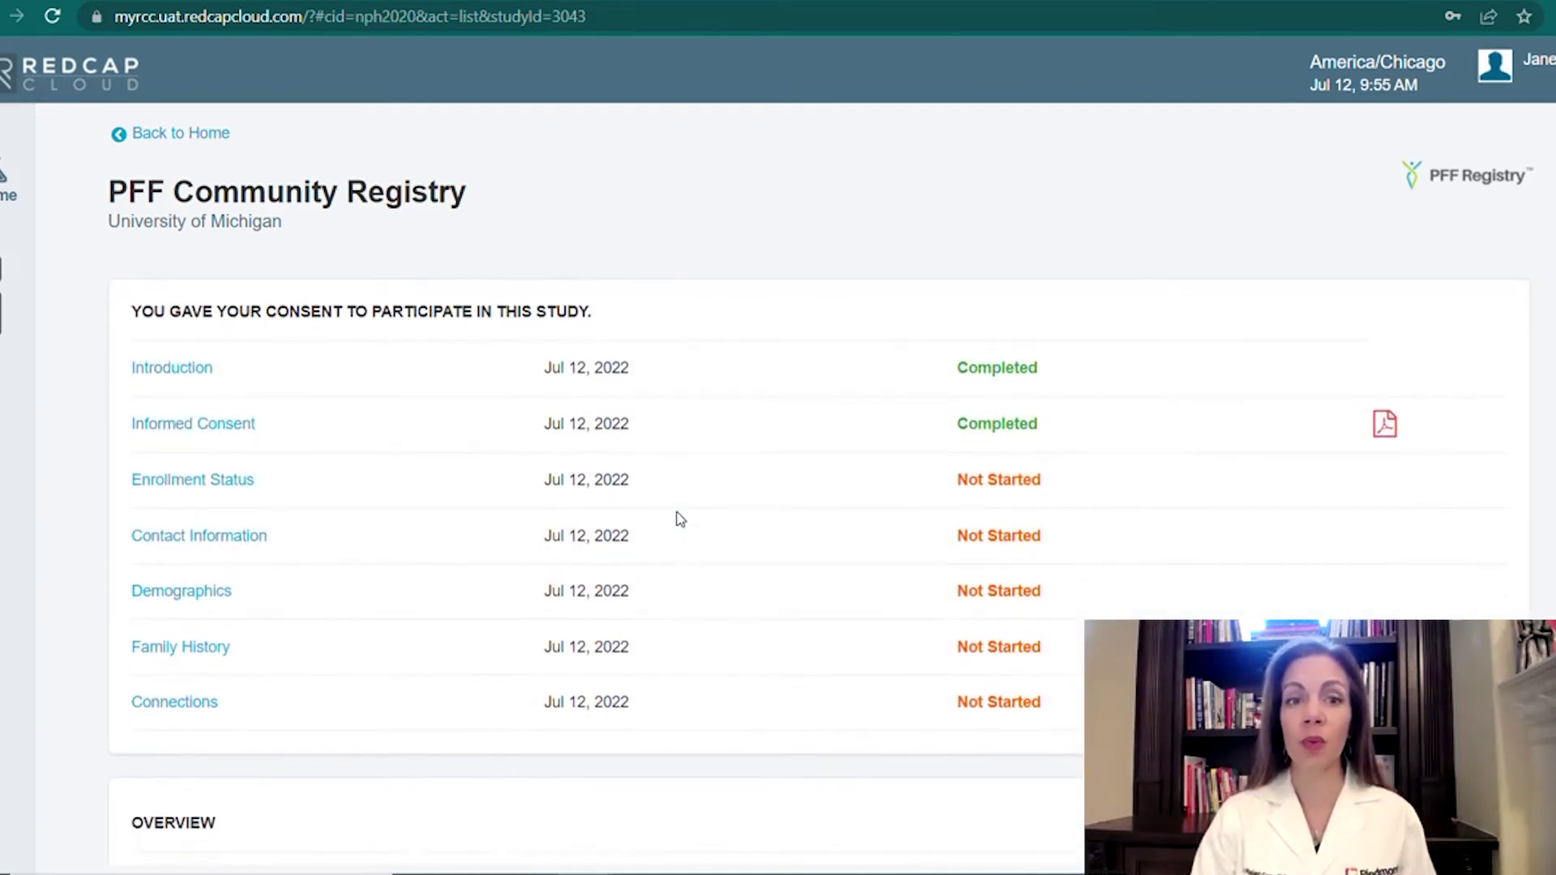
{"action": "scroll", "coordinate": [681, 518], "scroll_direction": "down", "scroll_amount": 1}
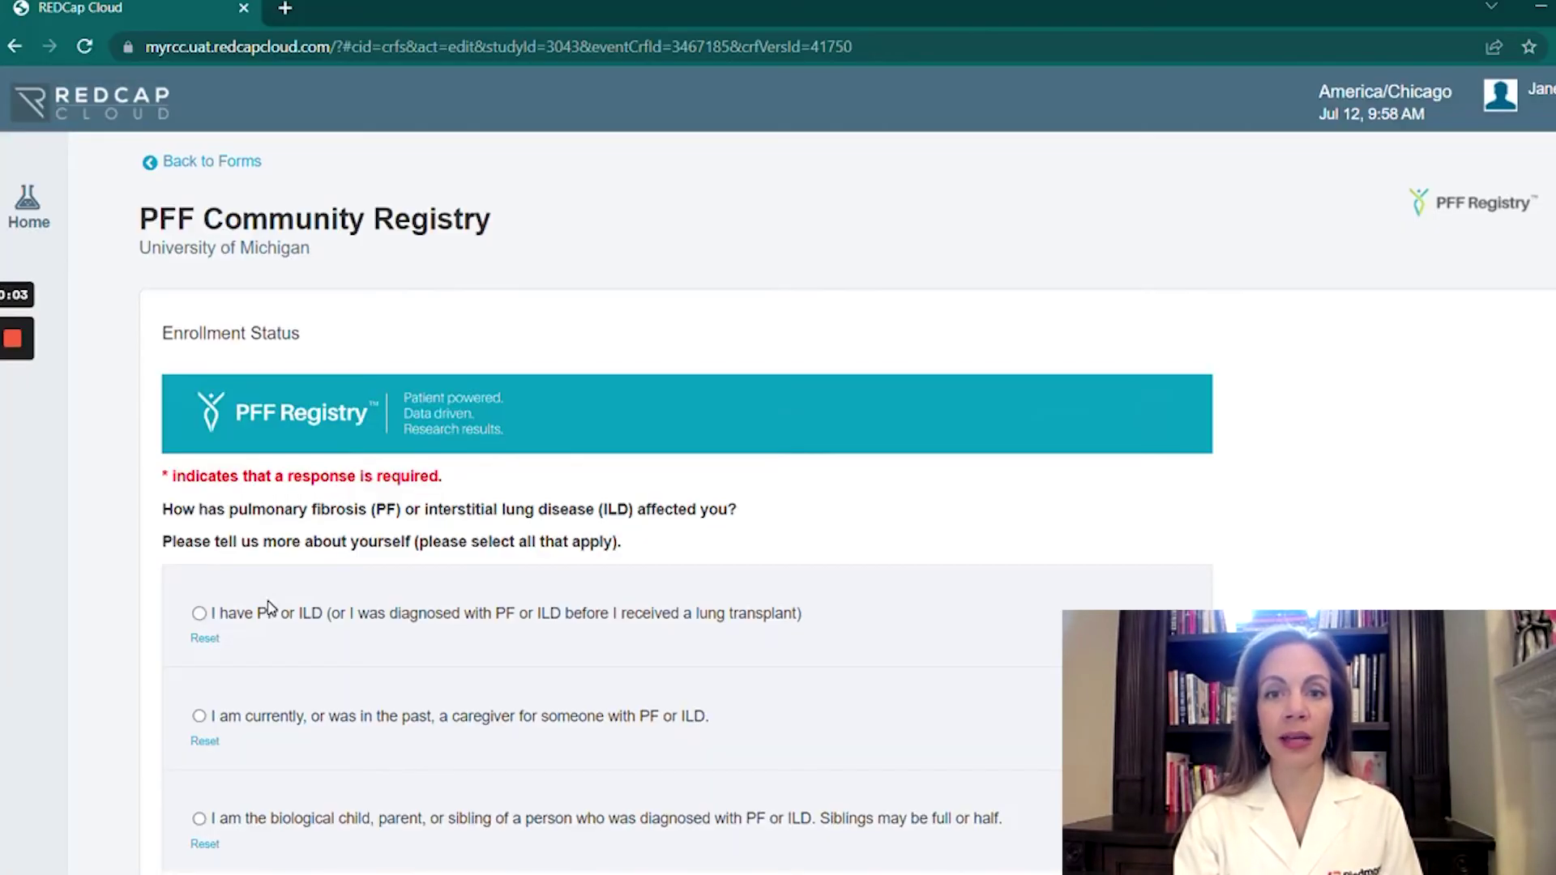
Set Enrollment Status to biological child, parent, or sibling, after trying and resetting the other options.
{"action": "scroll", "coordinate": [201, 636], "scroll_direction": "down", "scroll_amount": 1}
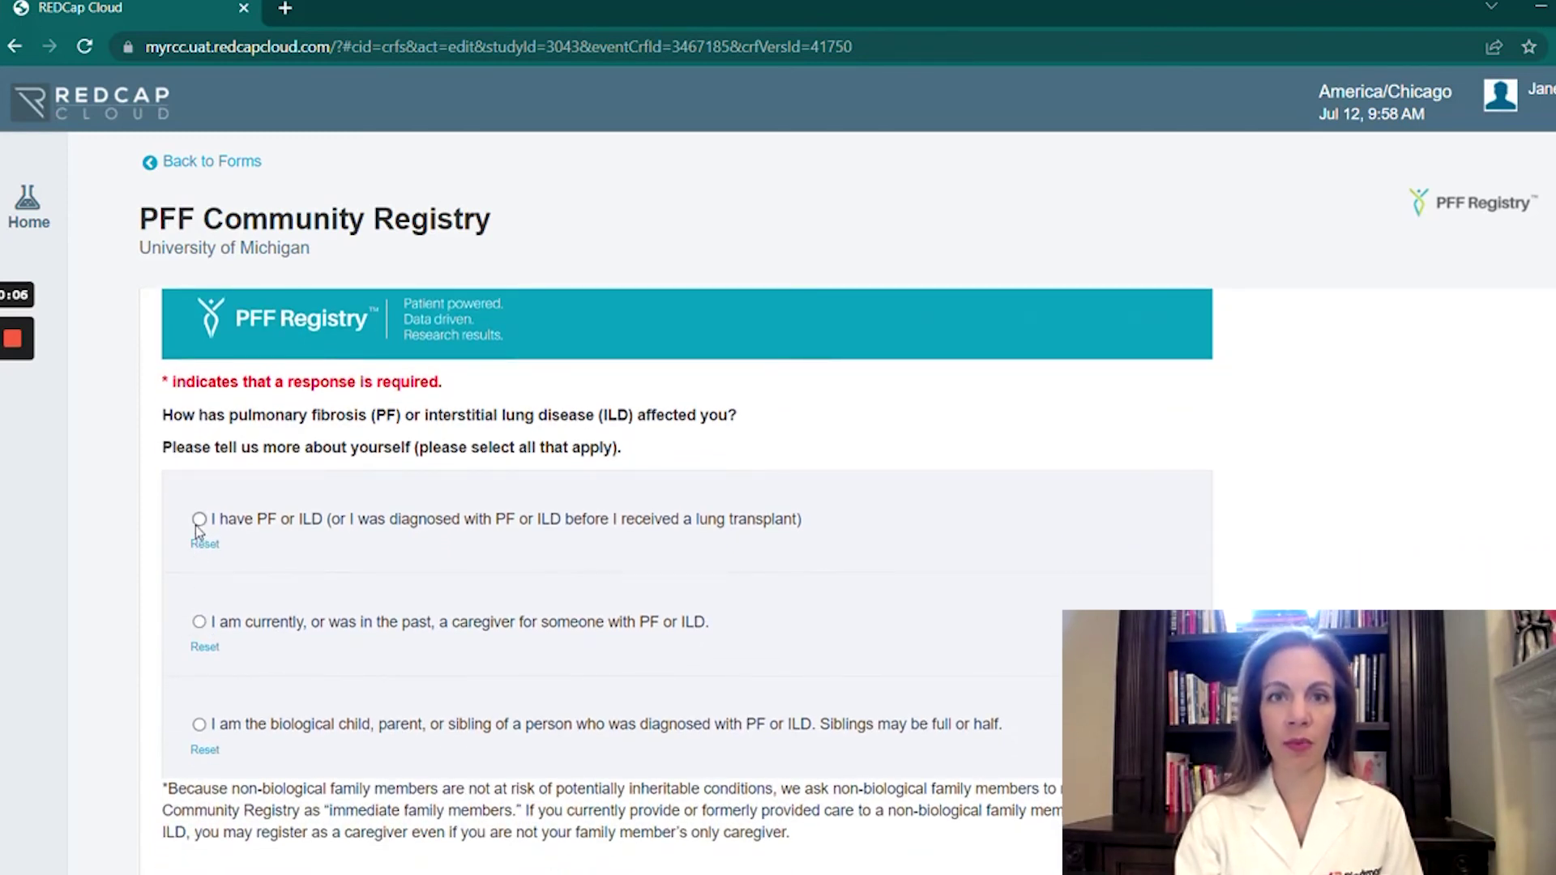
{"action": "left_click", "coordinate": [199, 519]}
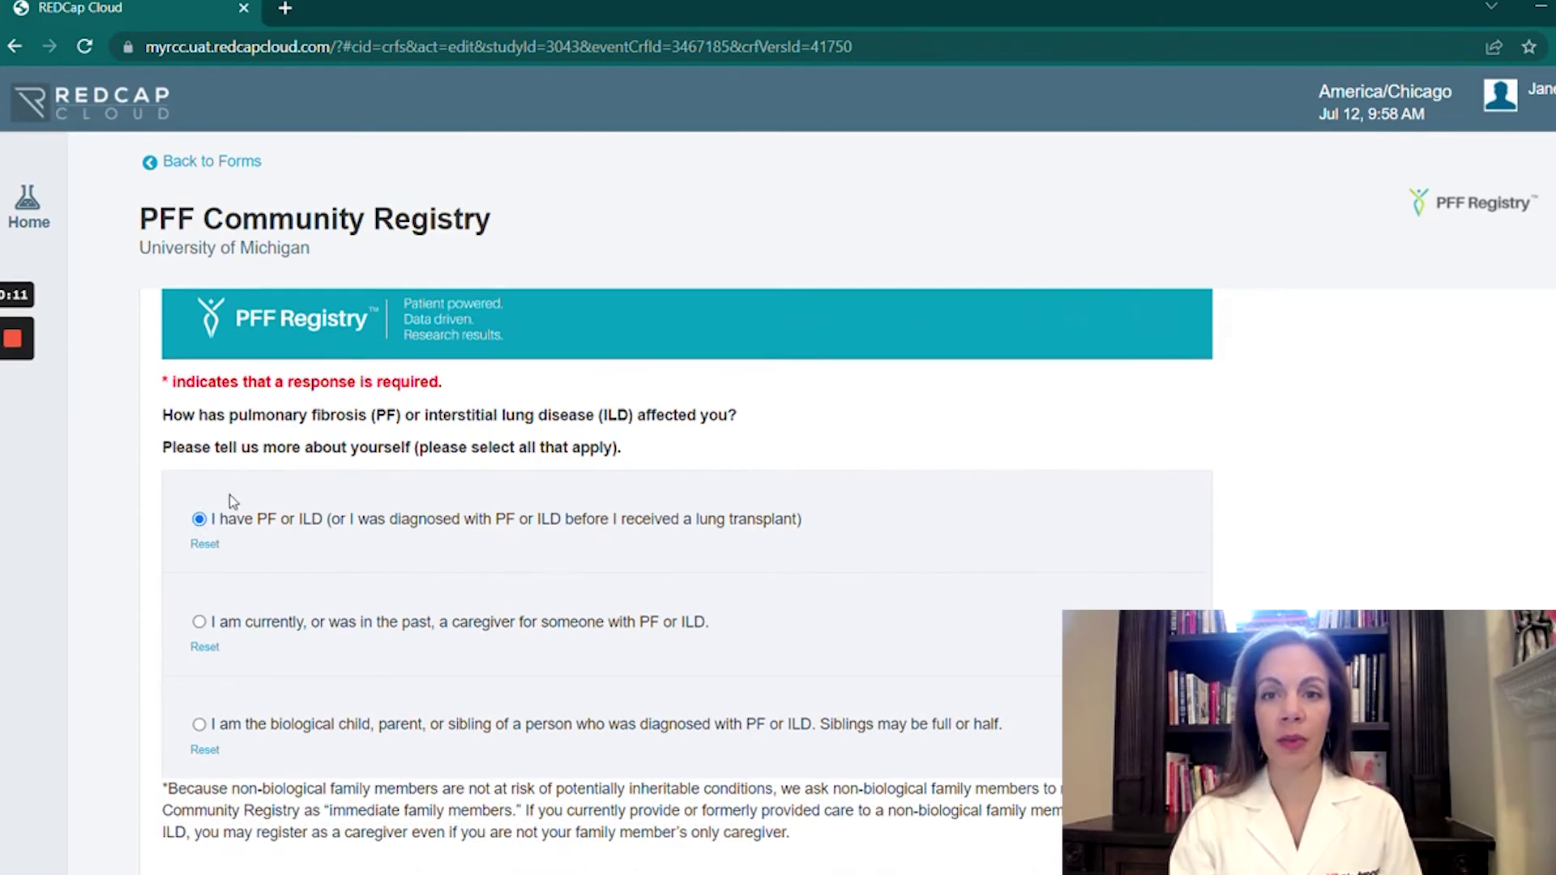
{"action": "left_click", "coordinate": [206, 549]}
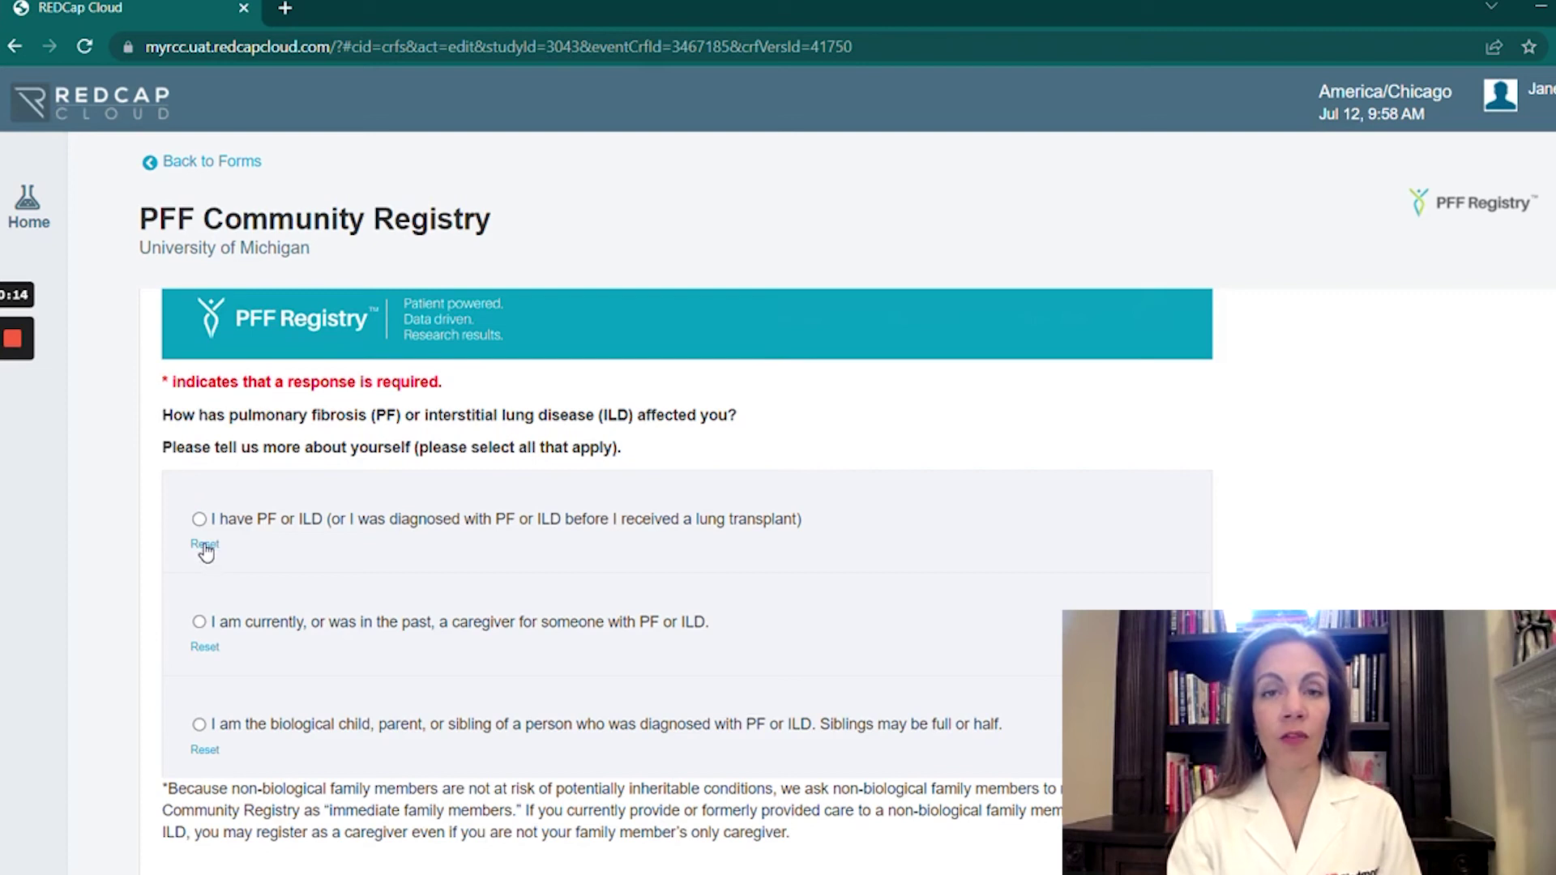
{"action": "left_click", "coordinate": [199, 623]}
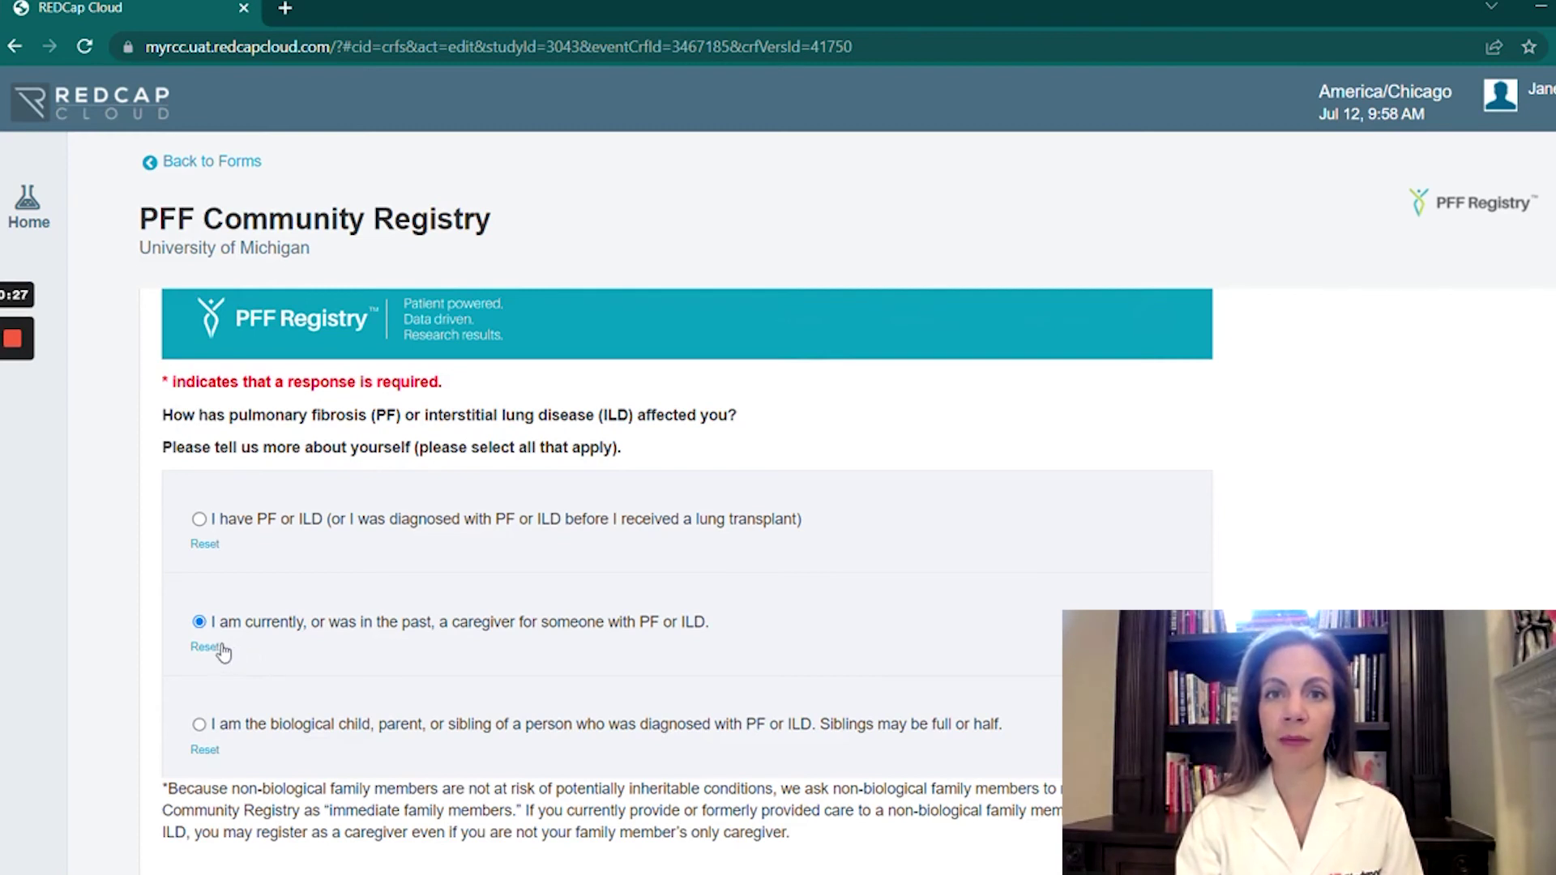
{"action": "left_click", "coordinate": [208, 648]}
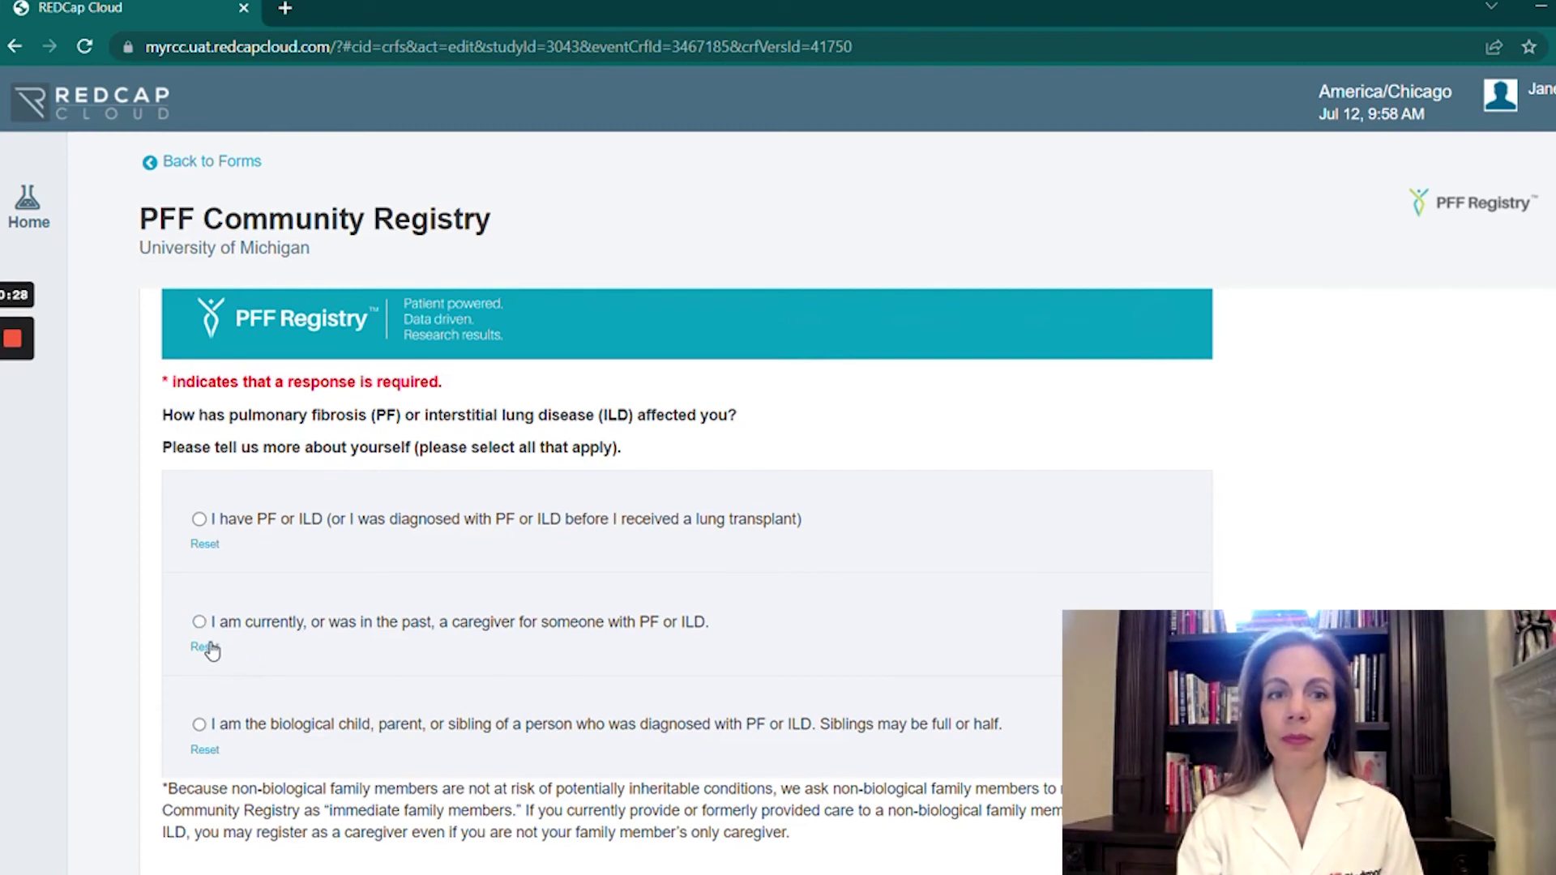
{"action": "left_click", "coordinate": [199, 725]}
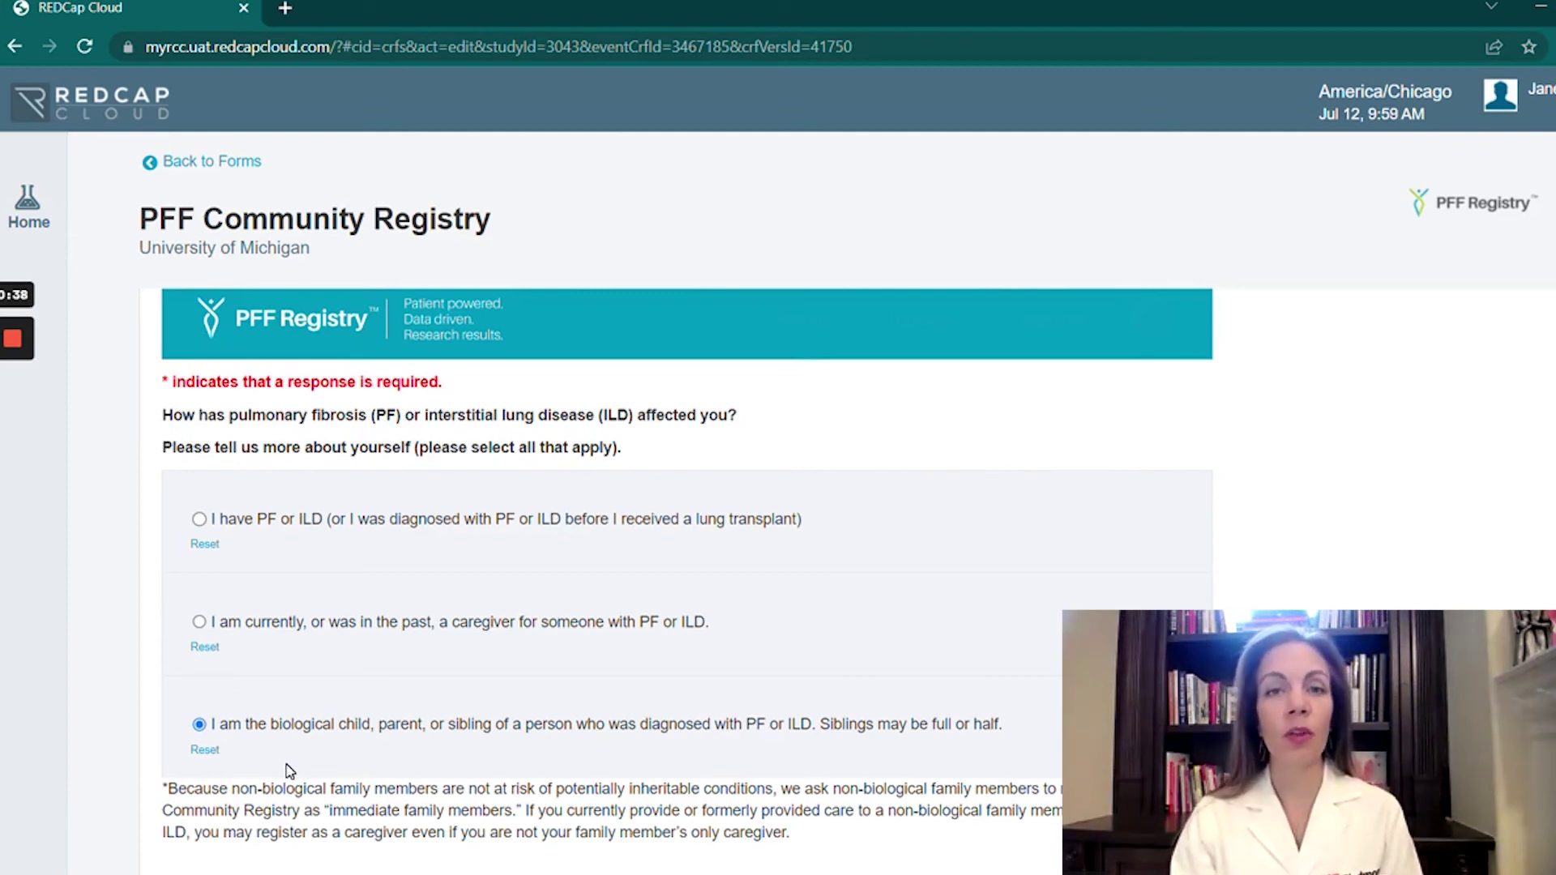
{"action": "scroll", "coordinate": [289, 770], "scroll_direction": "down", "scroll_amount": 3}
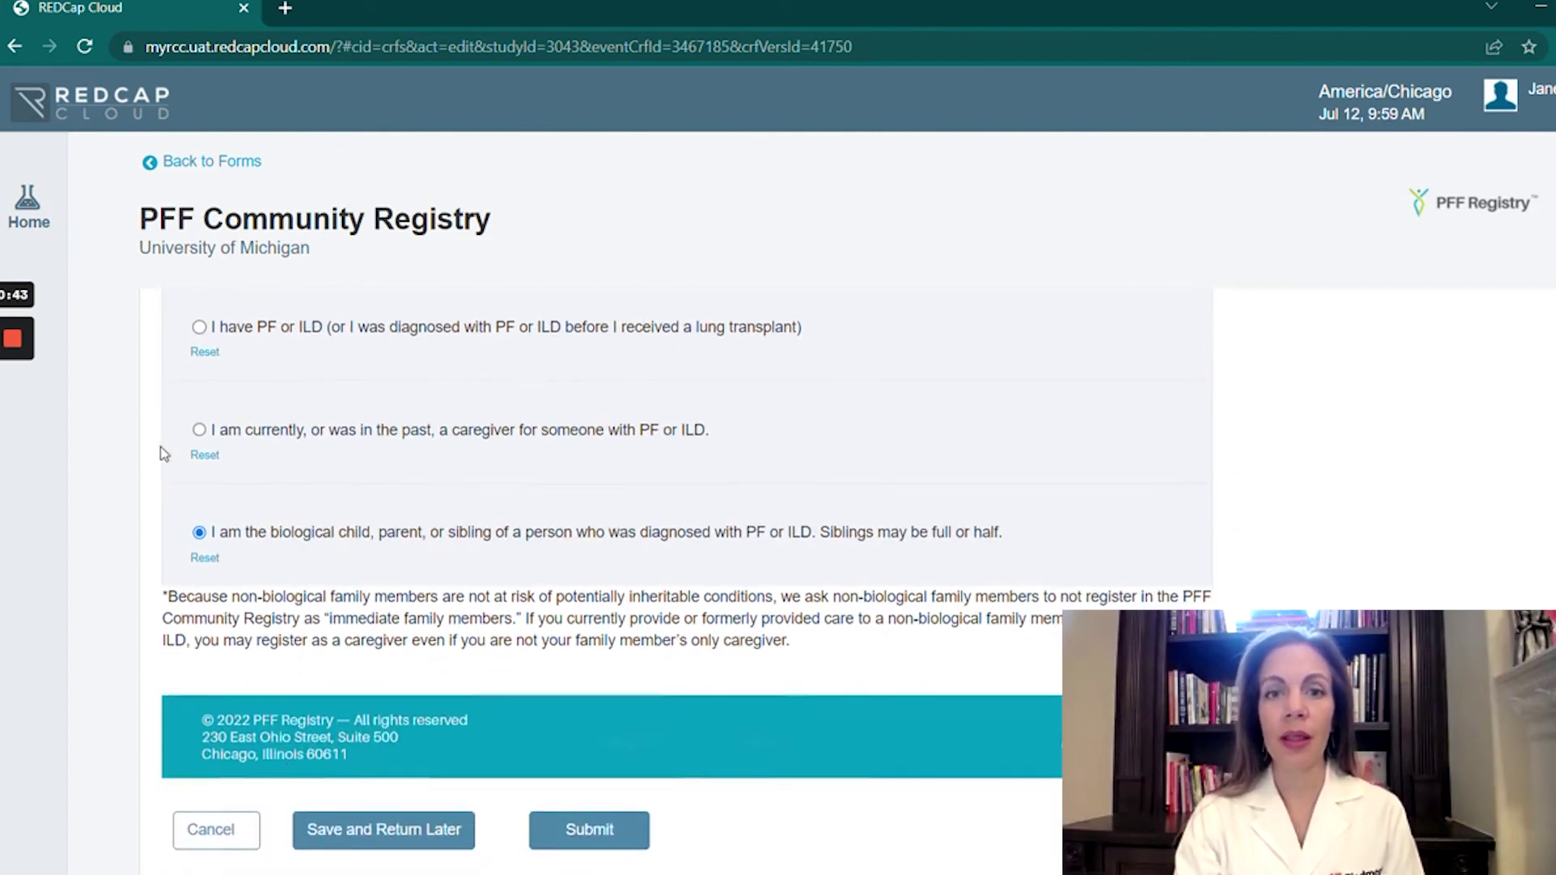
Submit and confirm the Enrollment Status form, then check it shows Completed beside Informed Consent.
{"action": "left_click", "coordinate": [591, 843]}
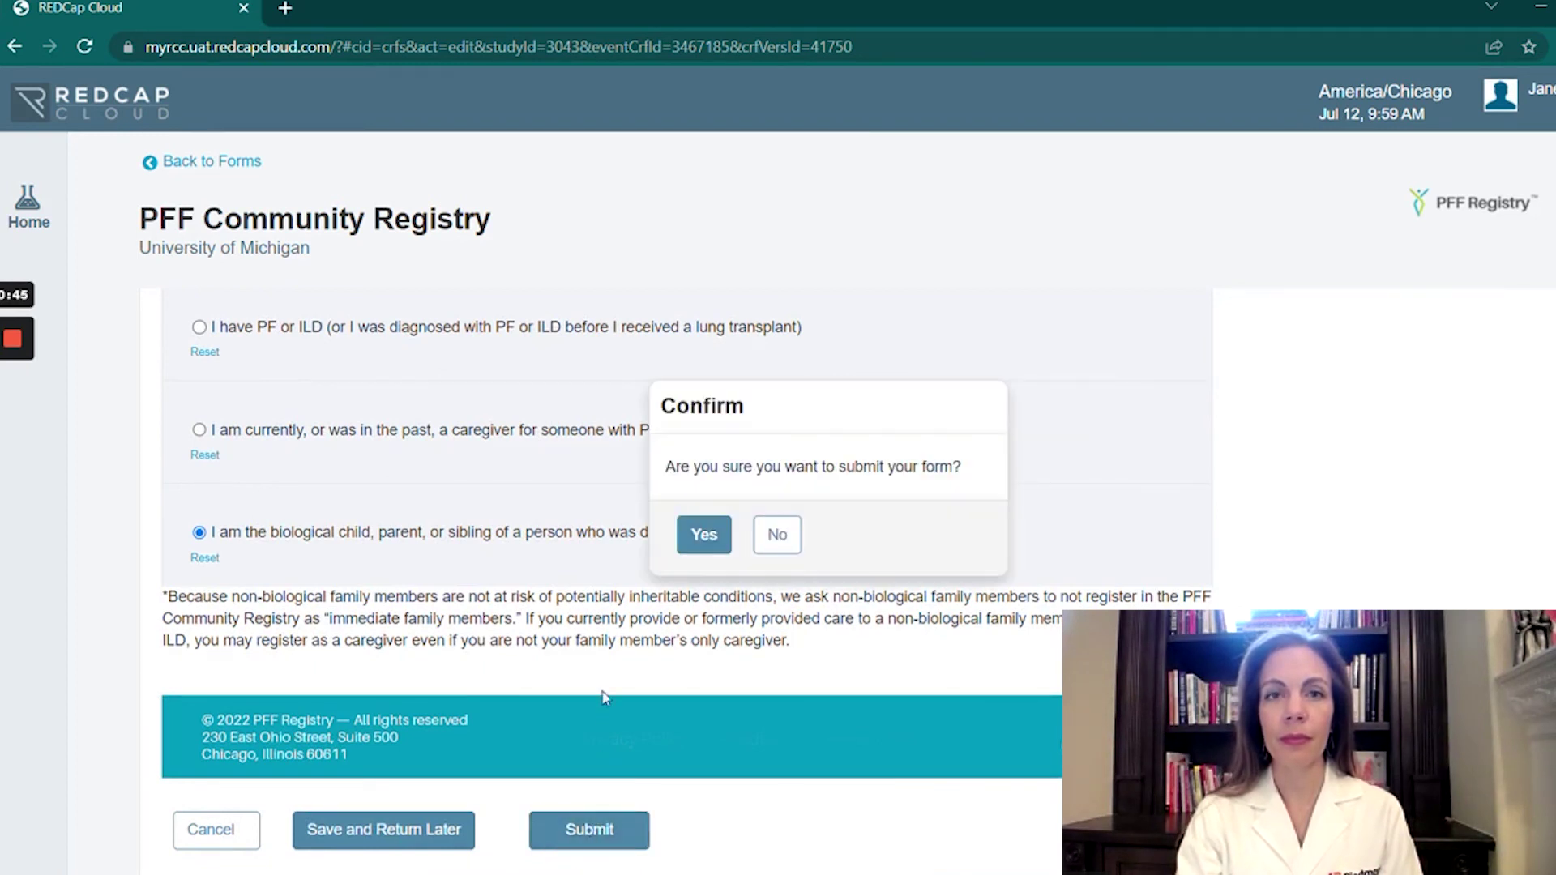
{"action": "left_click", "coordinate": [703, 537]}
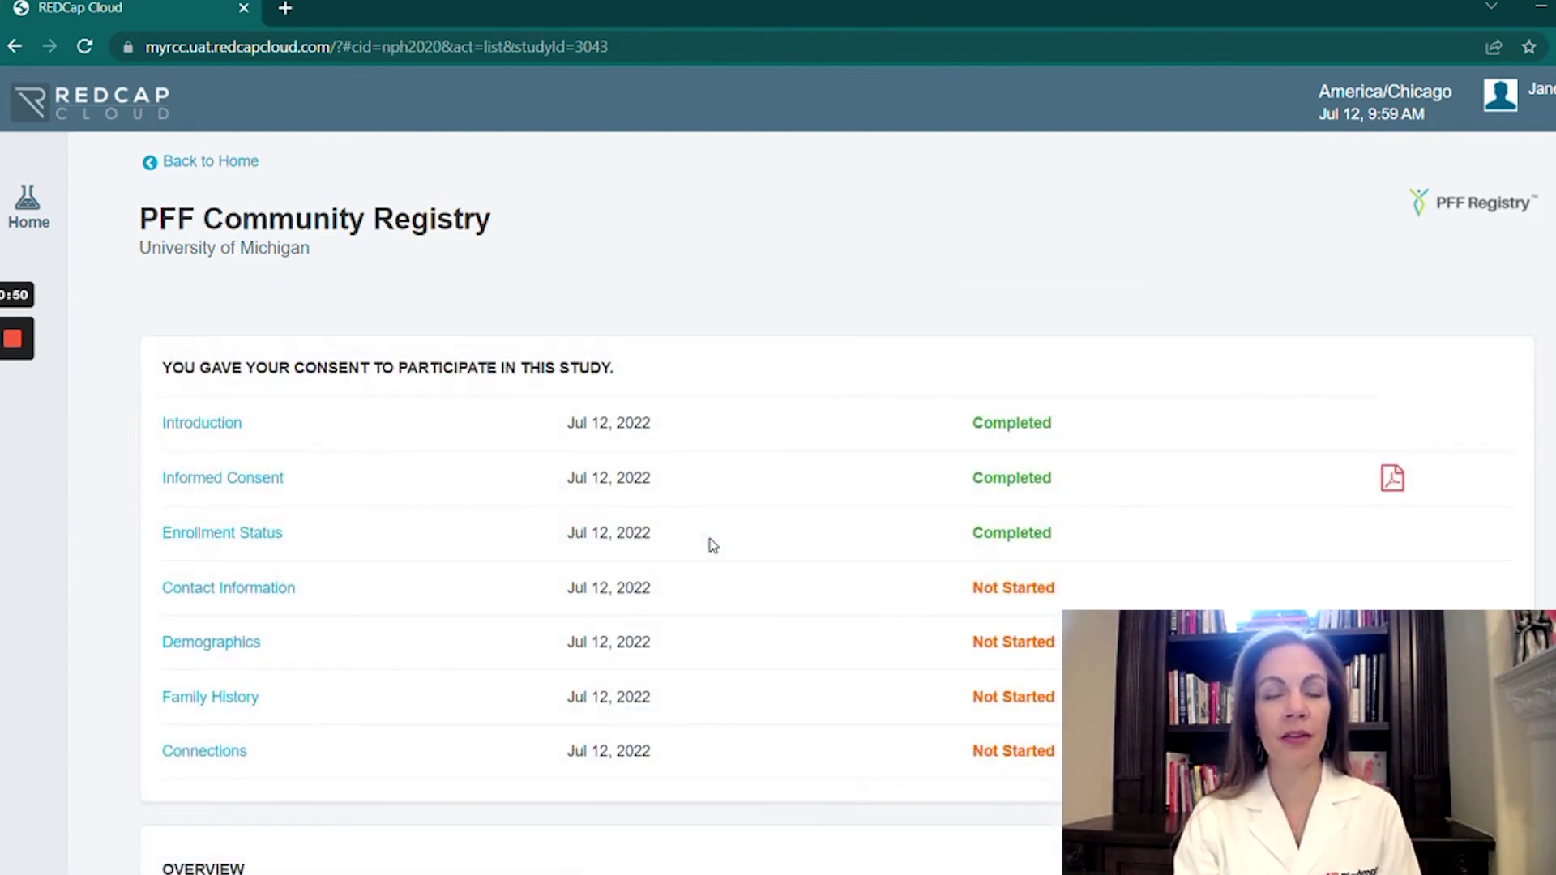
{"action": "scroll", "coordinate": [714, 544], "scroll_direction": "down", "scroll_amount": 2}
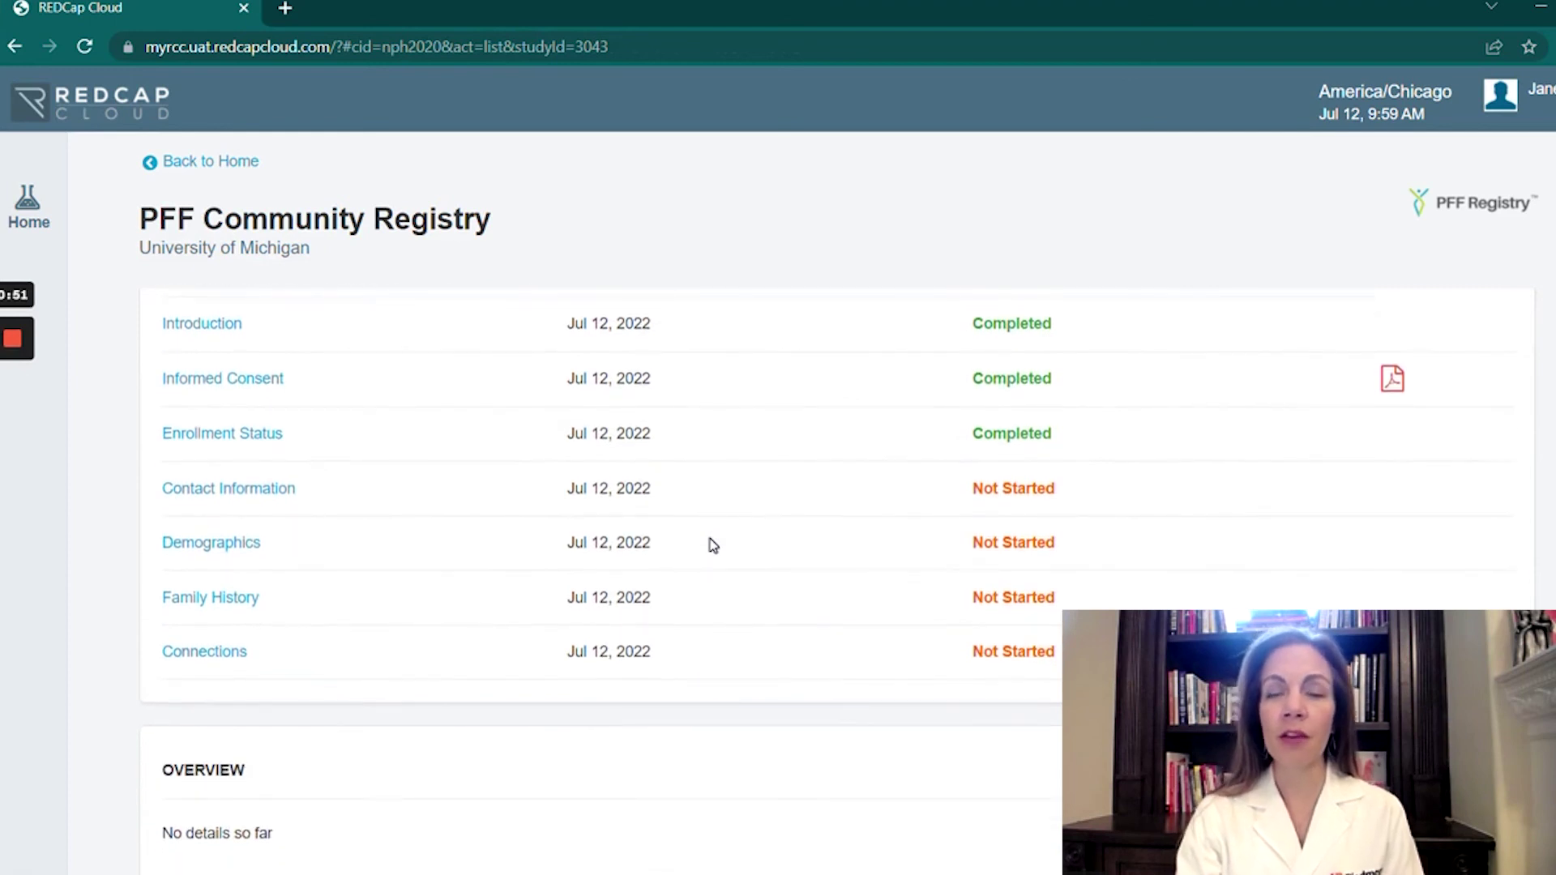